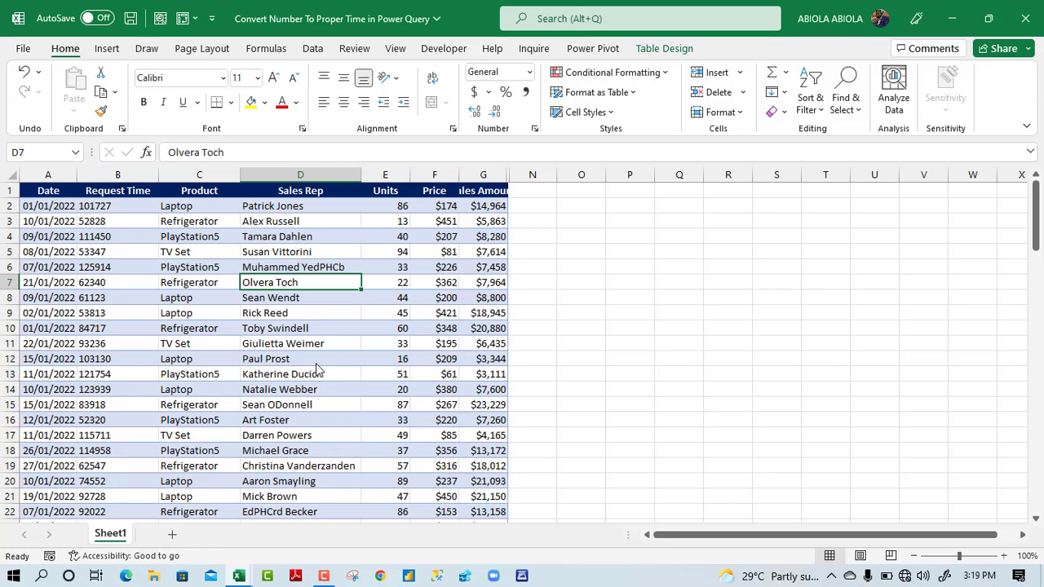
# Select cells in the sales table and show Table Design, confirming the table is named Data
pyautogui.click(316, 361)
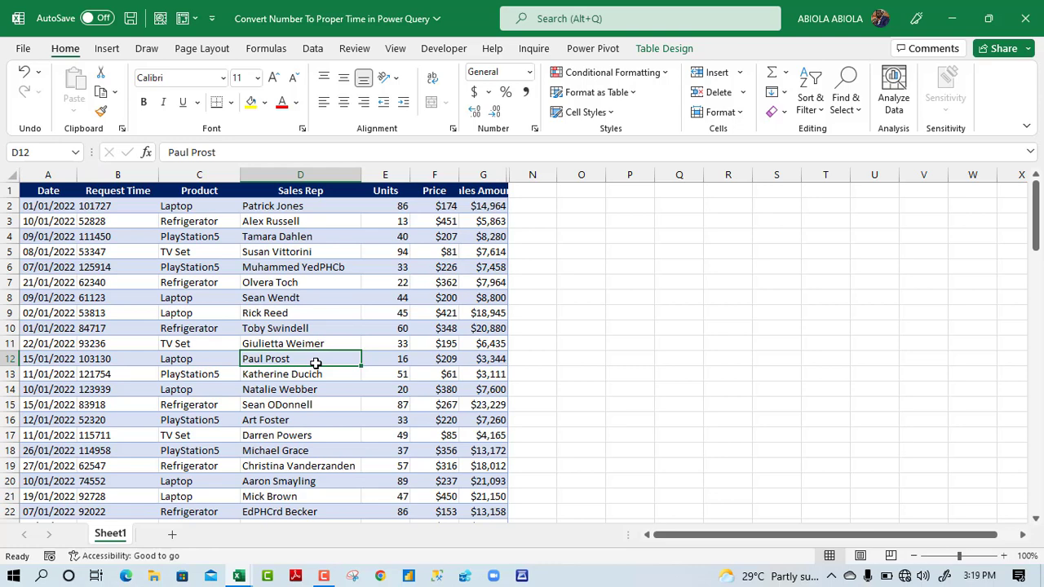
pyautogui.moveTo(47, 184); pyautogui.dragTo(117, 184)
pyautogui.moveTo(294, 268); pyautogui.dragTo(488, 343)
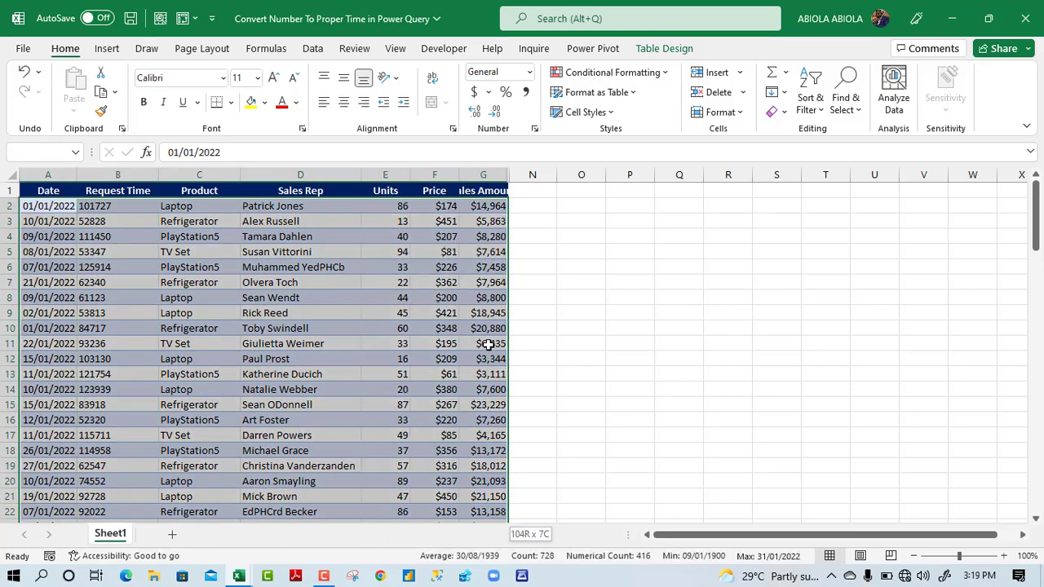
pyautogui.click(367, 266)
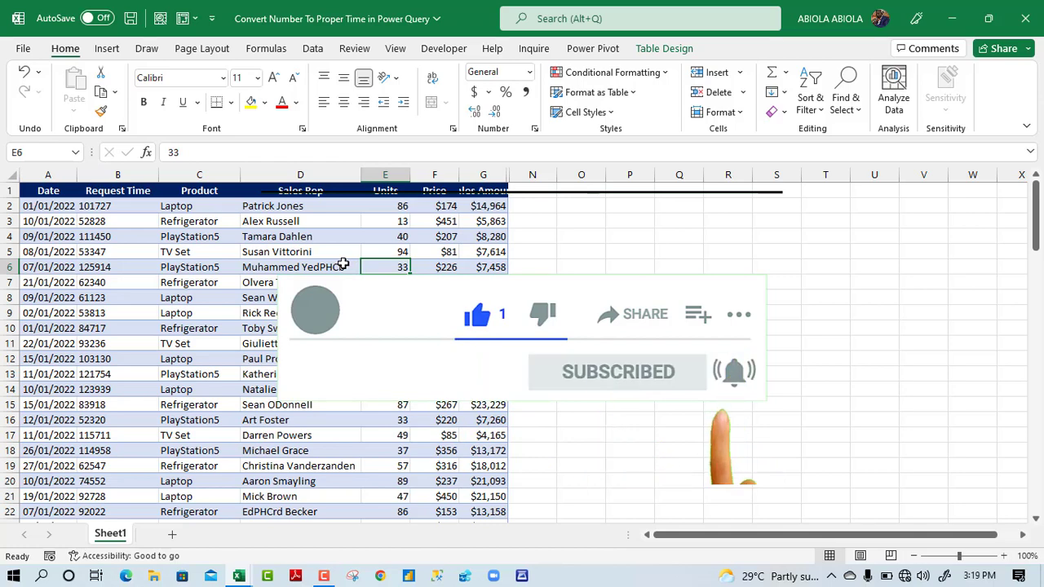
pyautogui.click(343, 265)
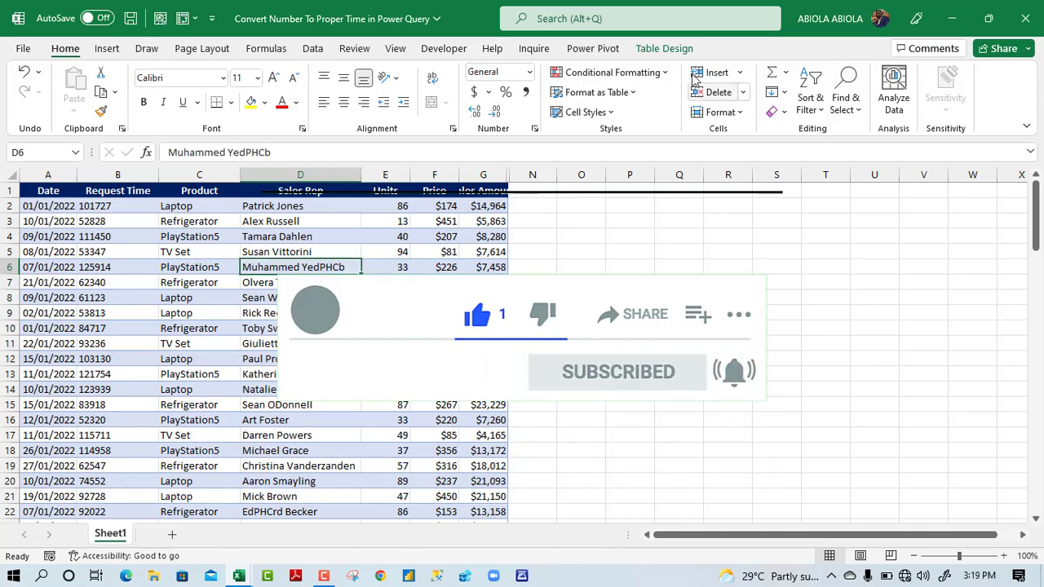
pyautogui.click(663, 49)
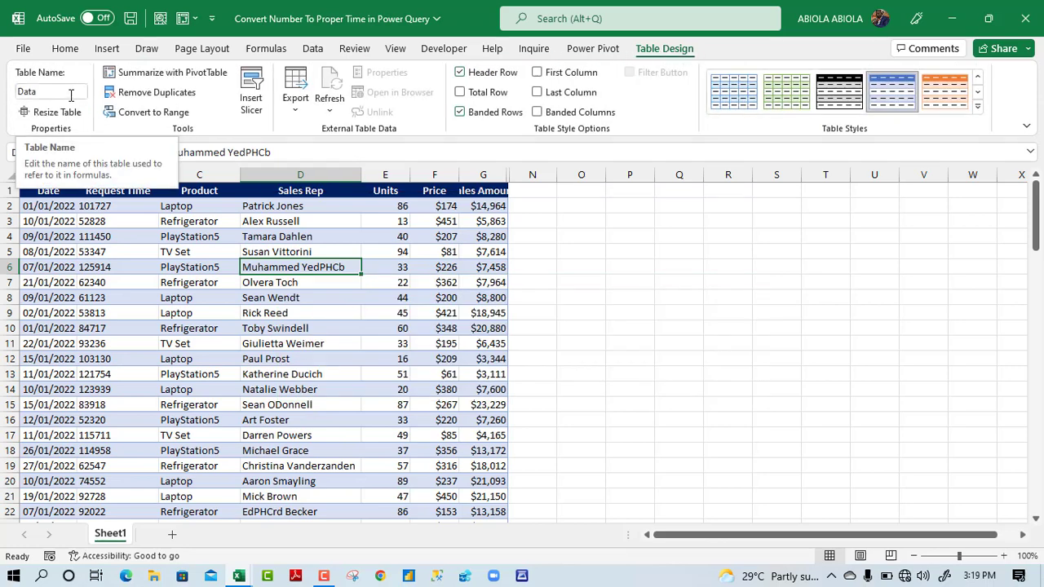
# Inspect the Request Time cells in column B, which are formulas like =M2 referencing column M
pyautogui.click(132, 286)
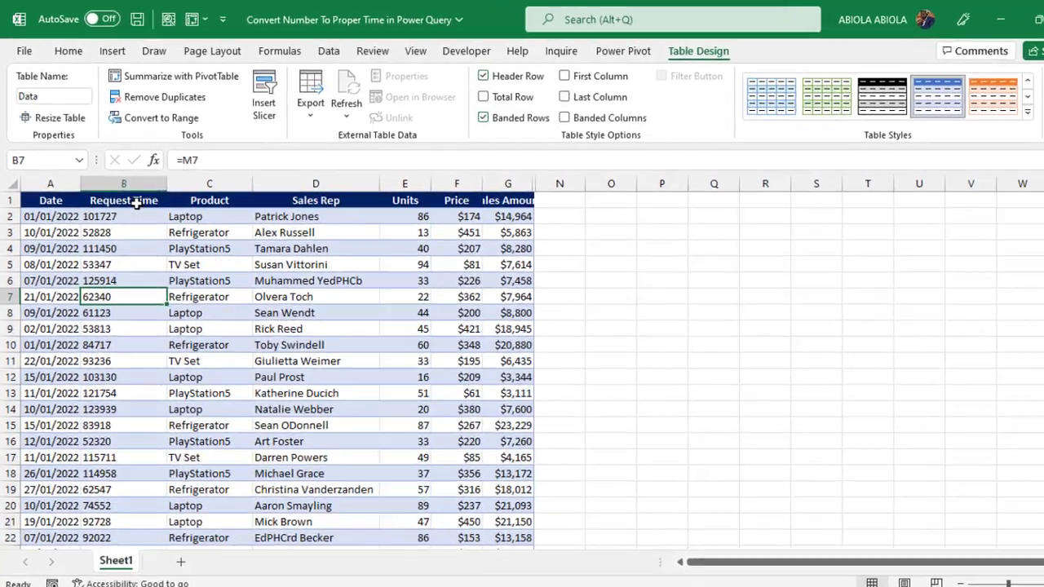
pyautogui.moveTo(134, 190); pyautogui.dragTo(125, 413)
pyautogui.moveTo(142, 474); pyautogui.dragTo(143, 480)
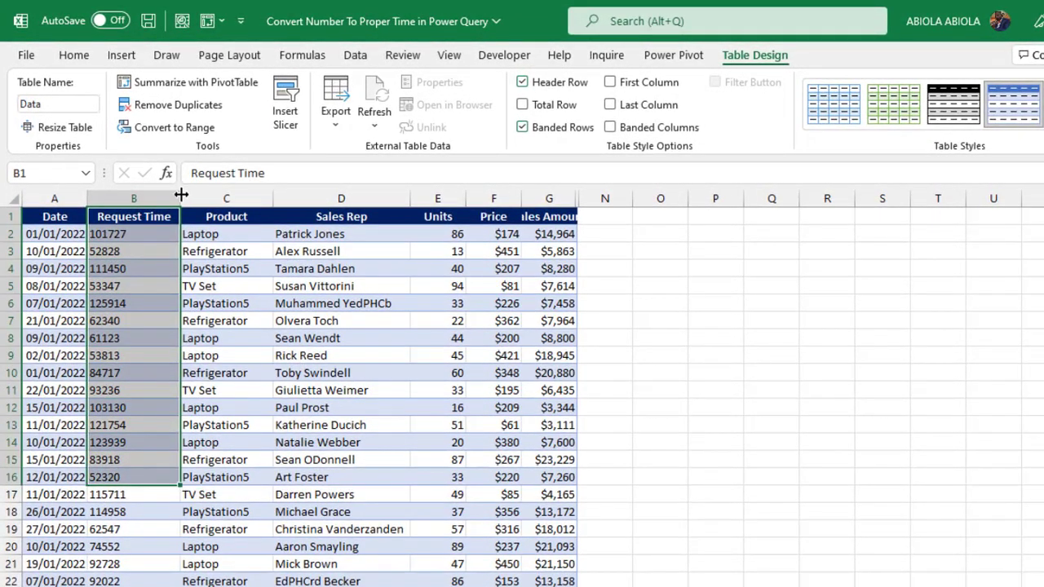
pyautogui.click(131, 237)
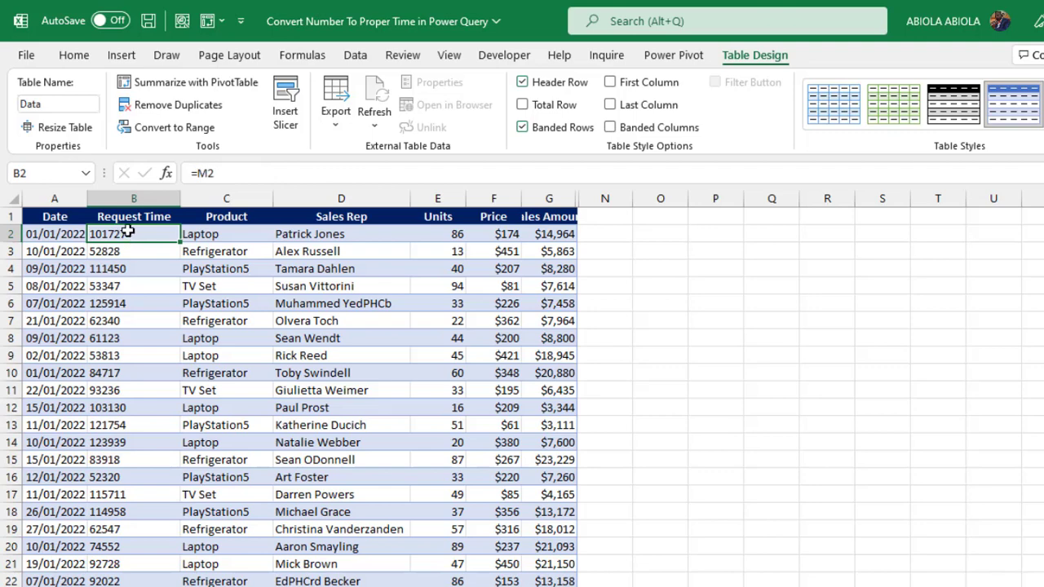
pyautogui.moveTo(121, 282); pyautogui.dragTo(119, 469)
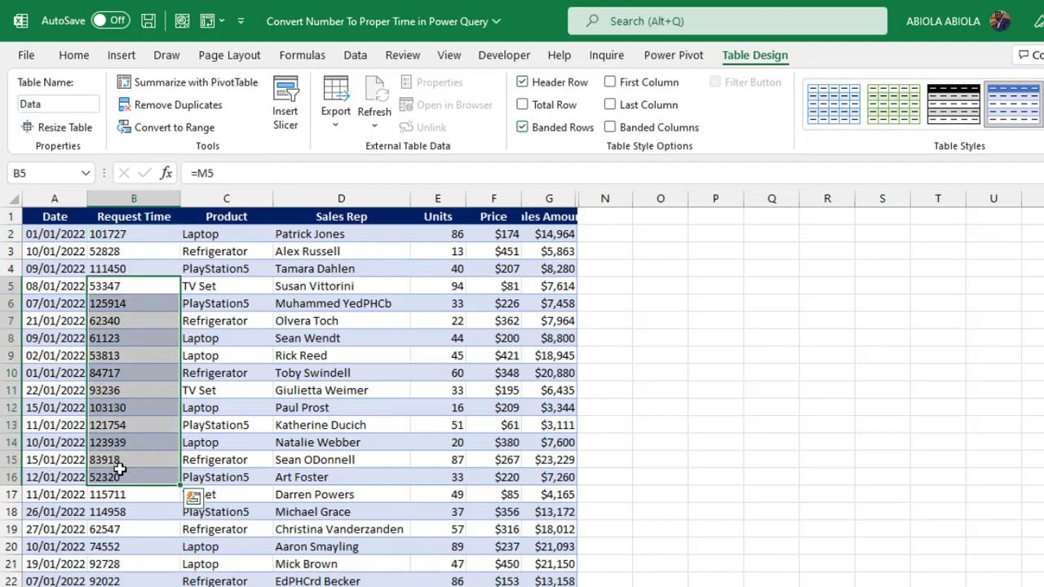
pyautogui.click(123, 233)
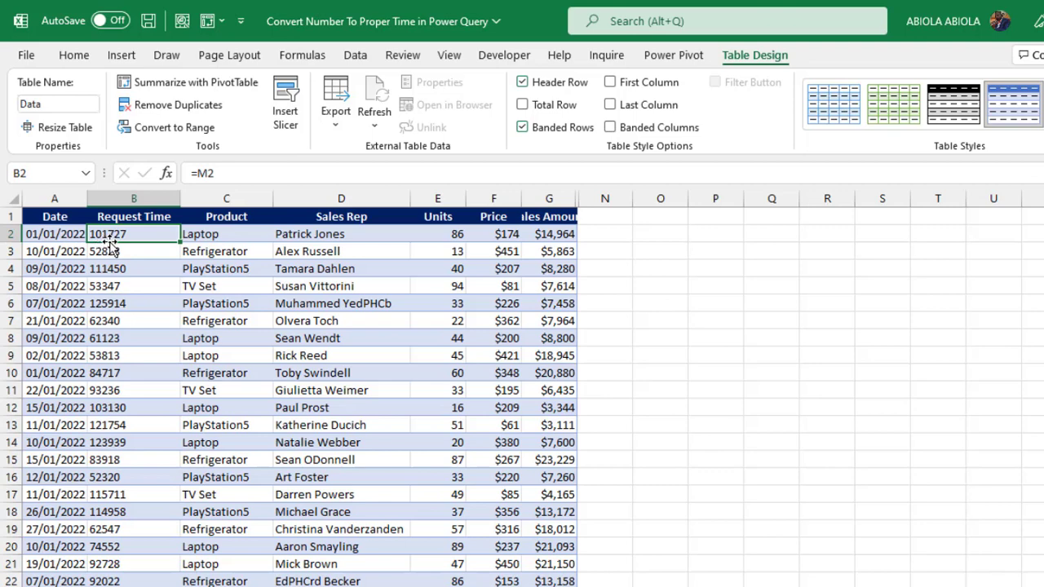
pyautogui.click(97, 251)
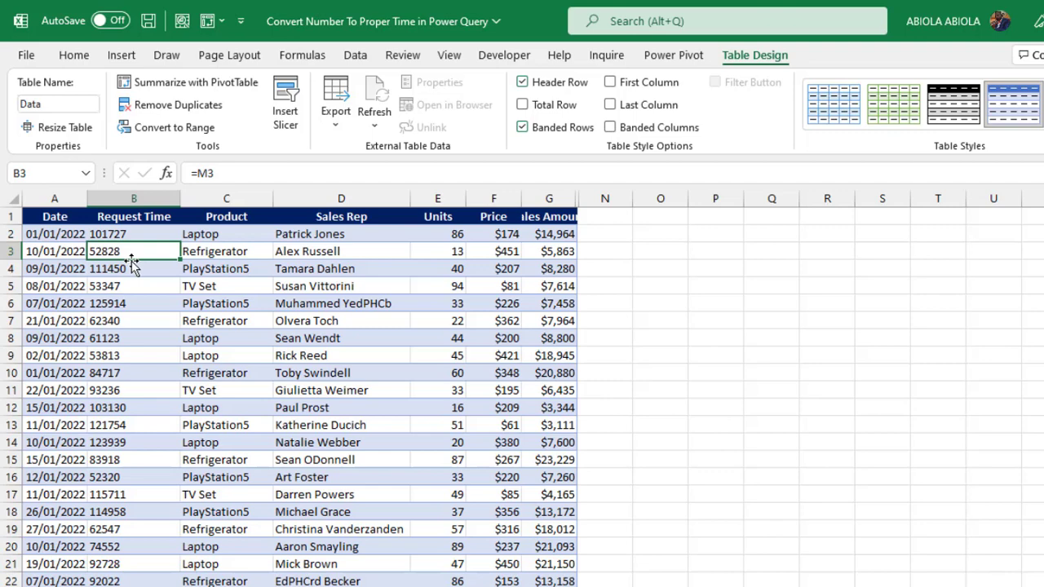
pyautogui.click(245, 342)
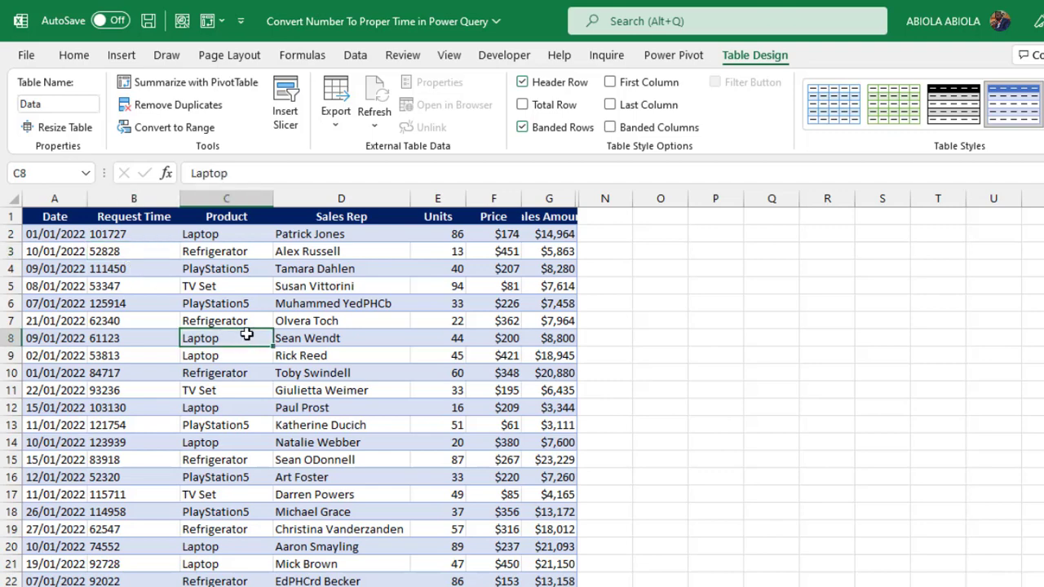
# Load the Data table into Power Query and set Date to Date, replacing the current conversion
pyautogui.click(357, 59)
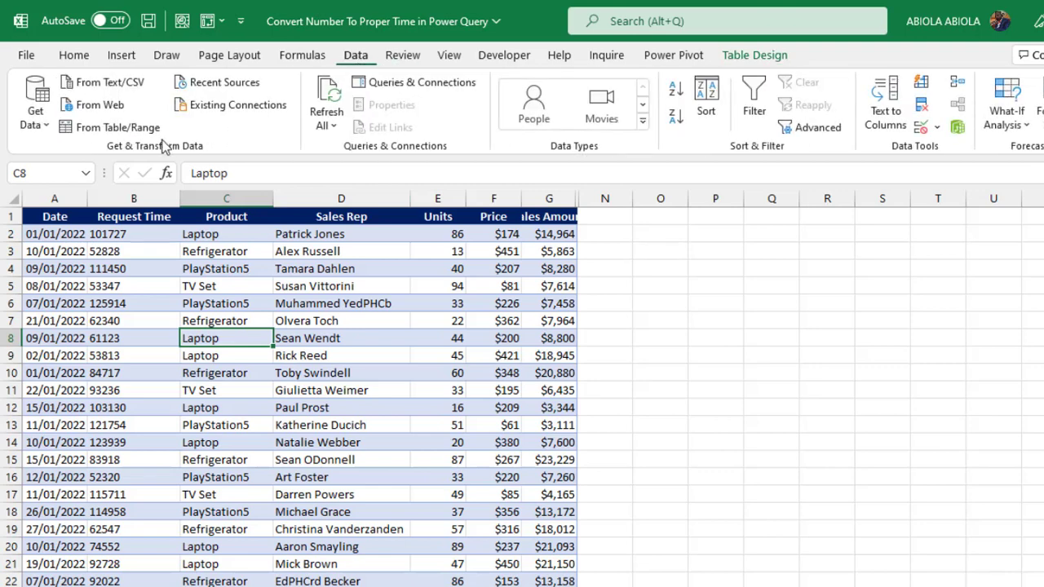
pyautogui.click(117, 131)
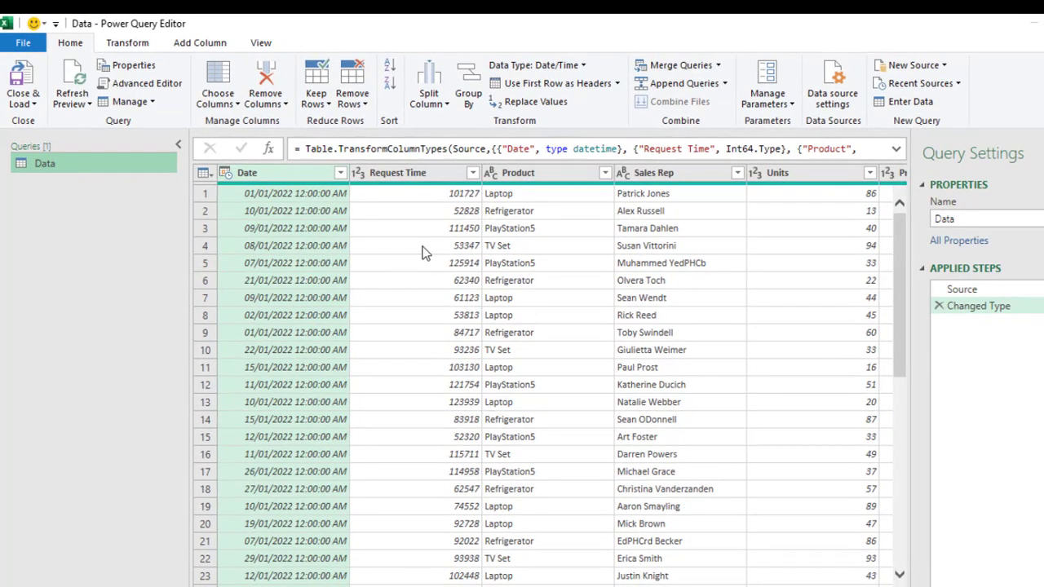
pyautogui.click(227, 171)
pyautogui.click(262, 282)
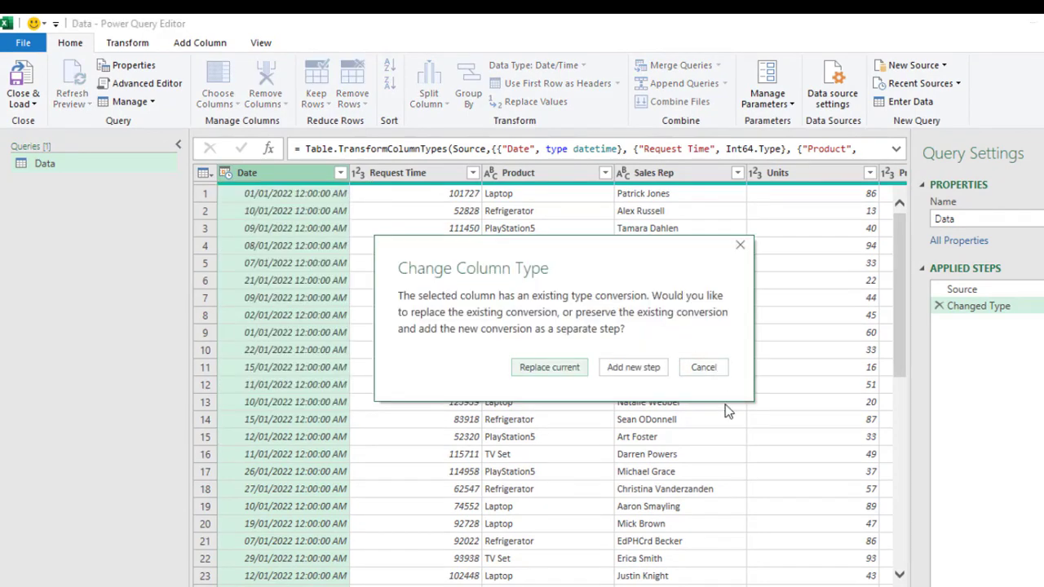
pyautogui.click(568, 371)
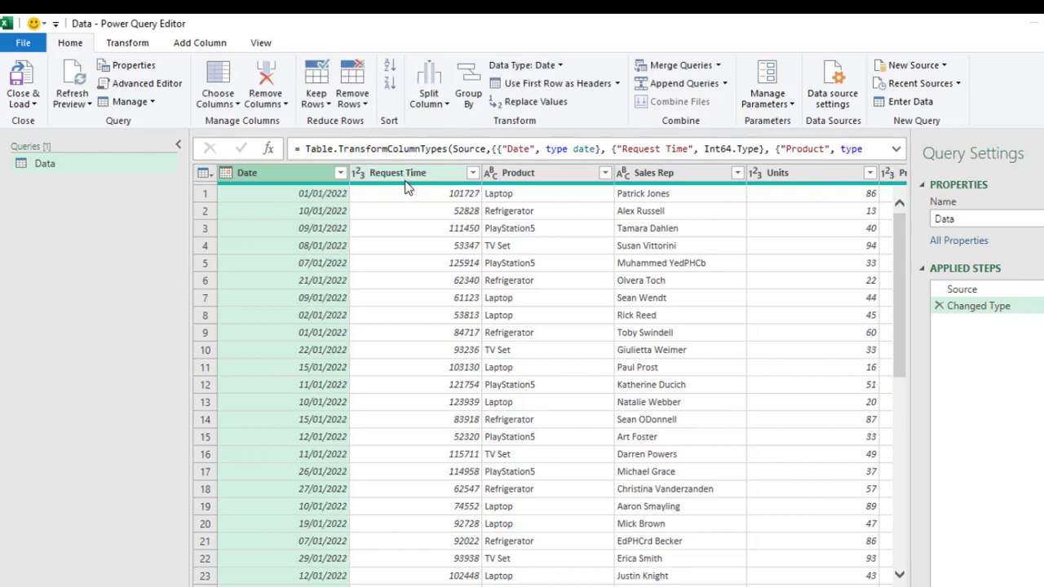
# Change Request Time to the Time type, replacing the existing conversion
pyautogui.click(360, 175)
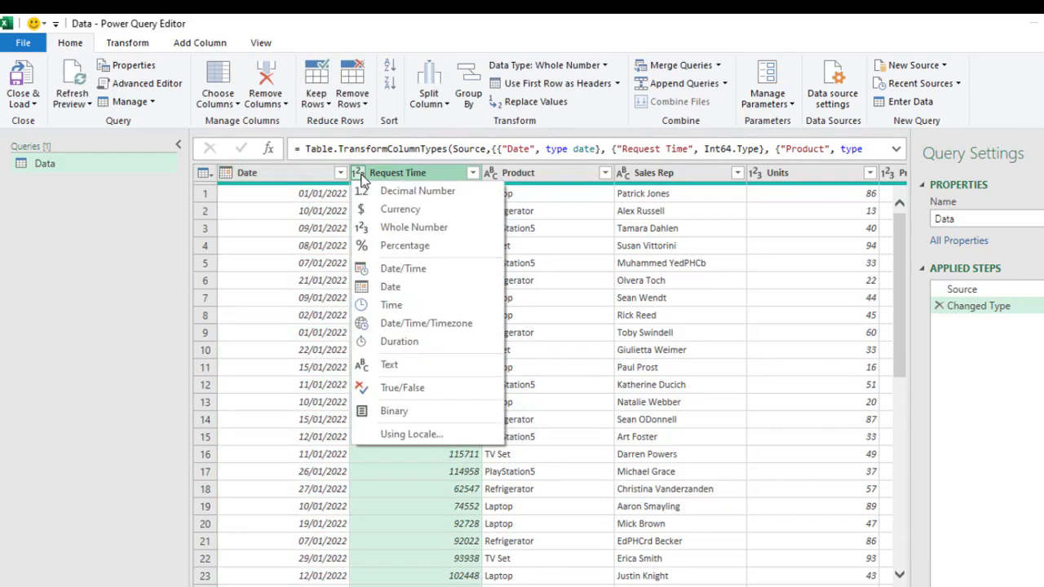
pyautogui.click(395, 307)
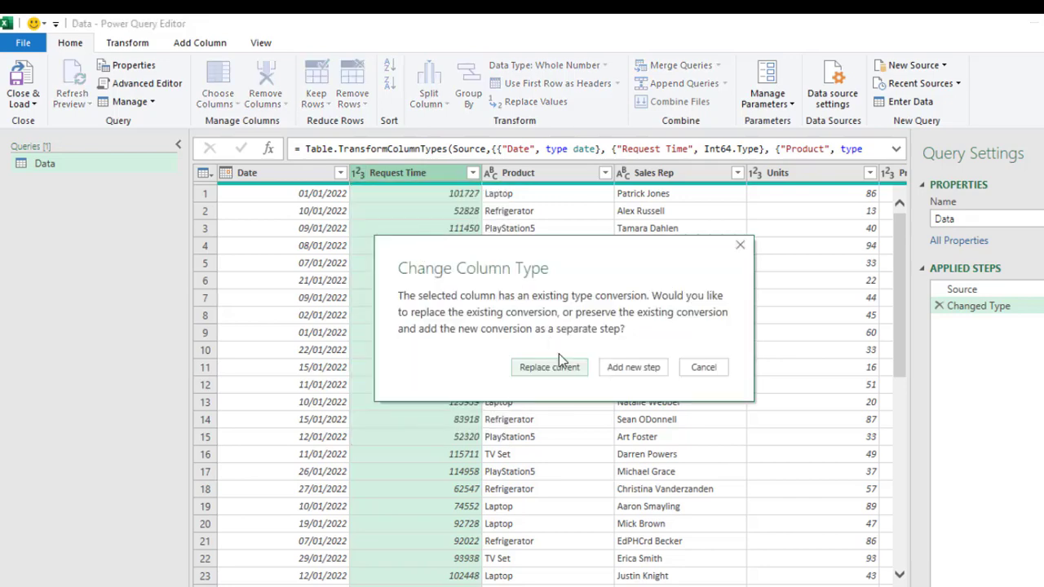
pyautogui.click(550, 368)
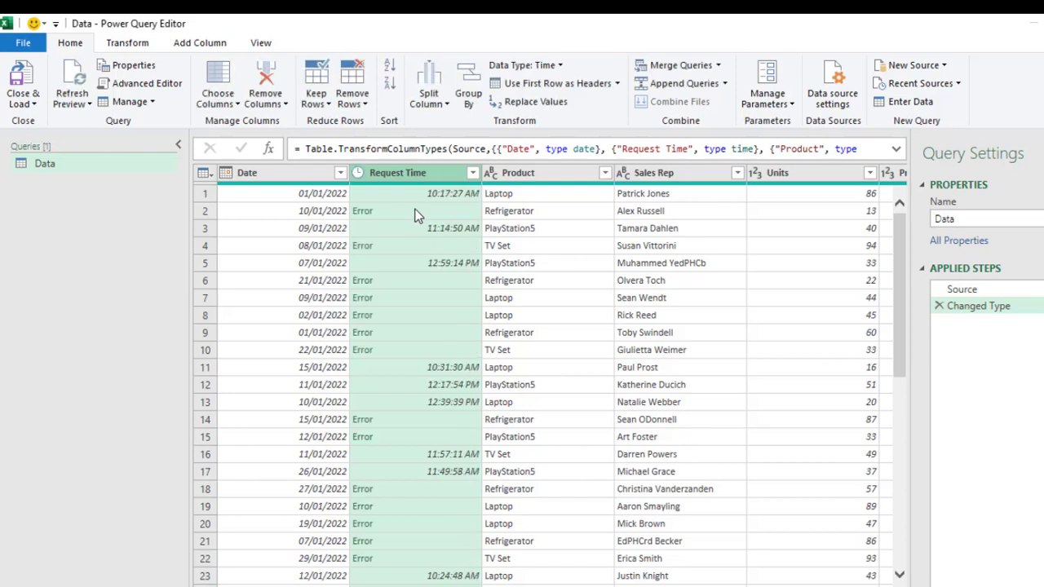
# Delete the Changed Type step and split Request Time once, 2 characters from the right
pyautogui.click(939, 307)
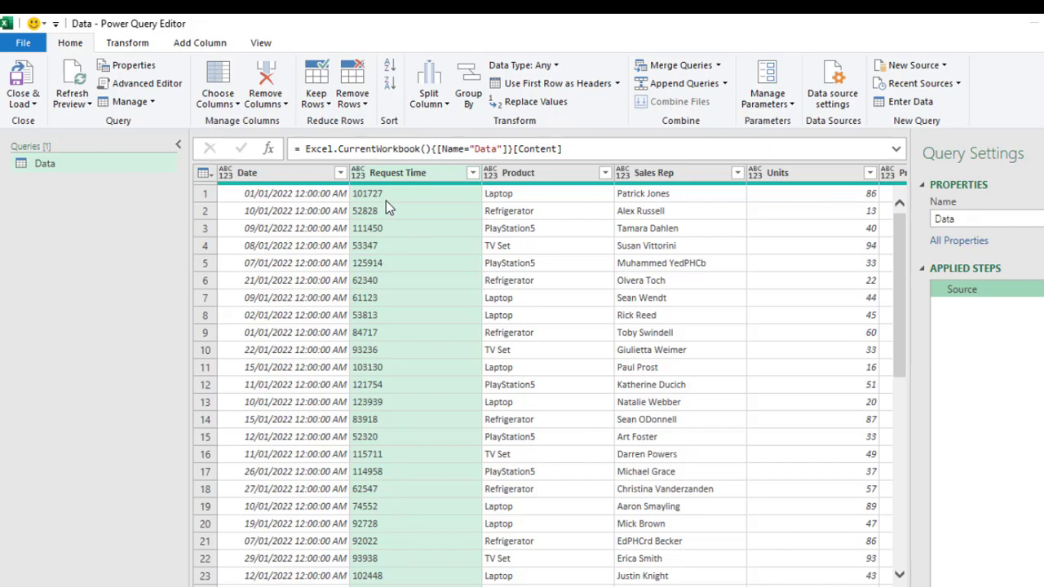
pyautogui.click(433, 105)
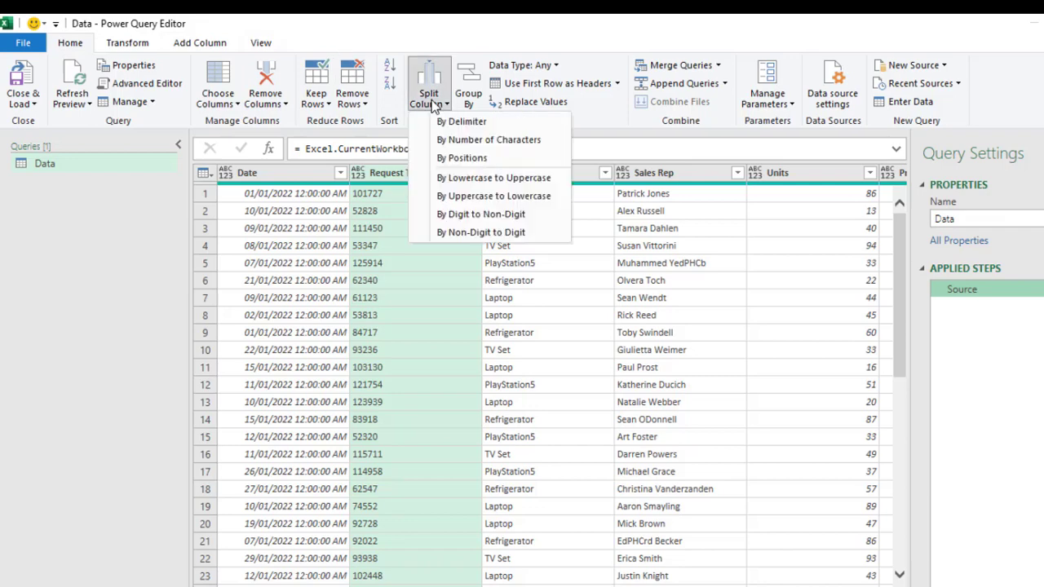
pyautogui.click(448, 139)
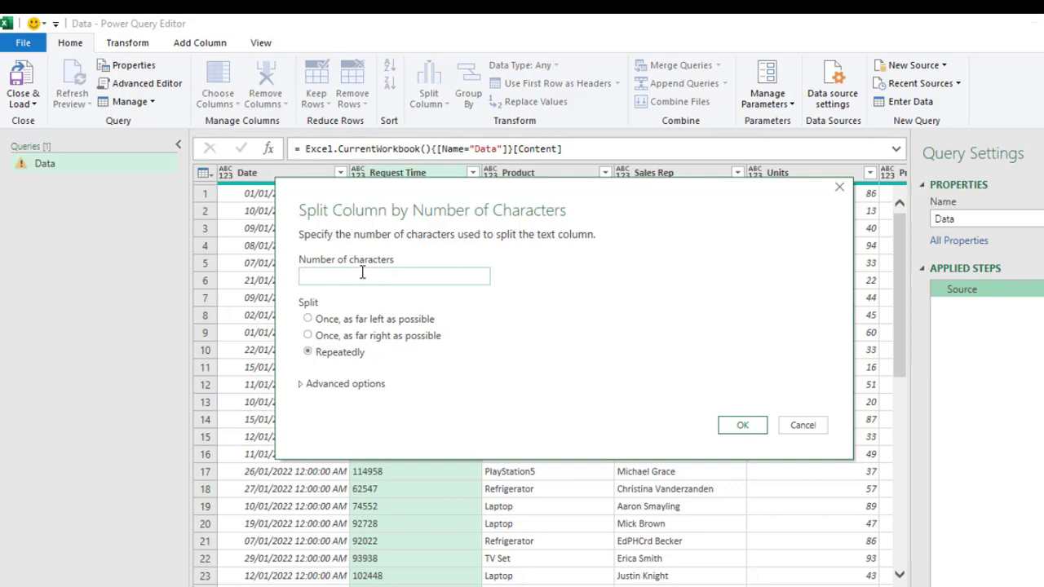
pyautogui.write('2')
pyautogui.click(320, 338)
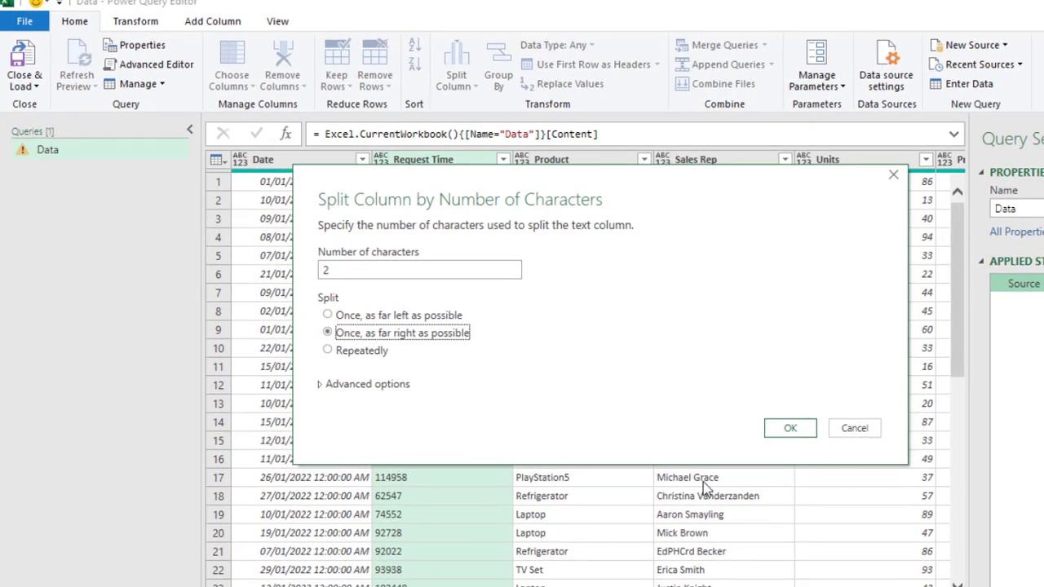
pyautogui.click(796, 432)
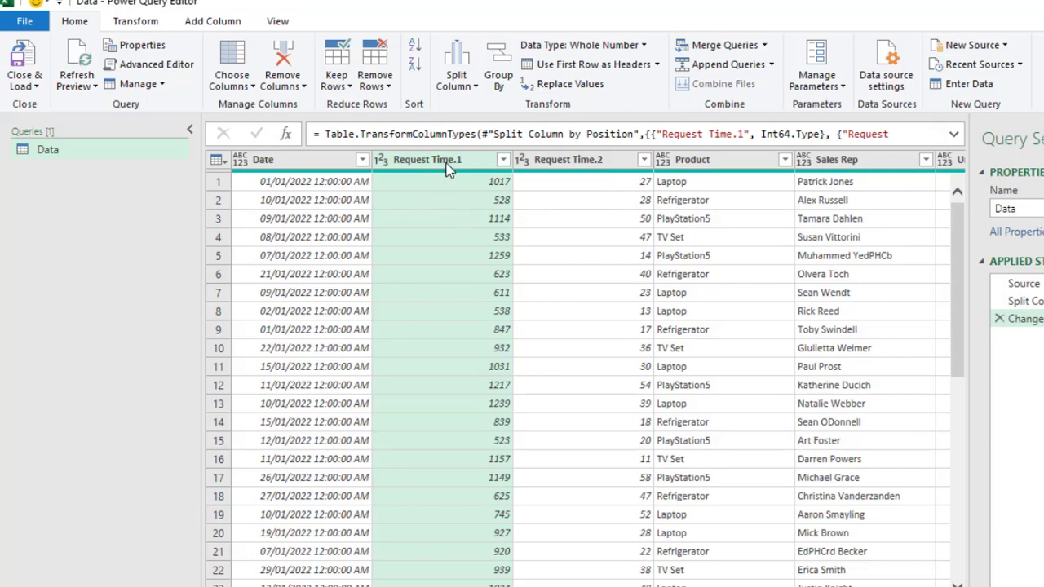
# Split Request Time.1 once, 2 characters from the right, then select the three time-part columns
pyautogui.click(449, 86)
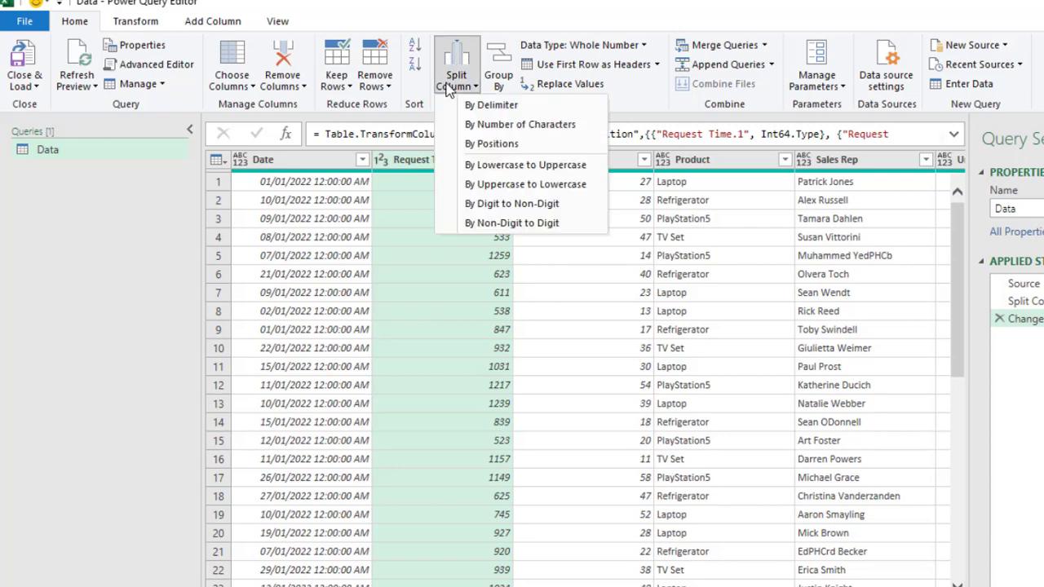
pyautogui.click(507, 125)
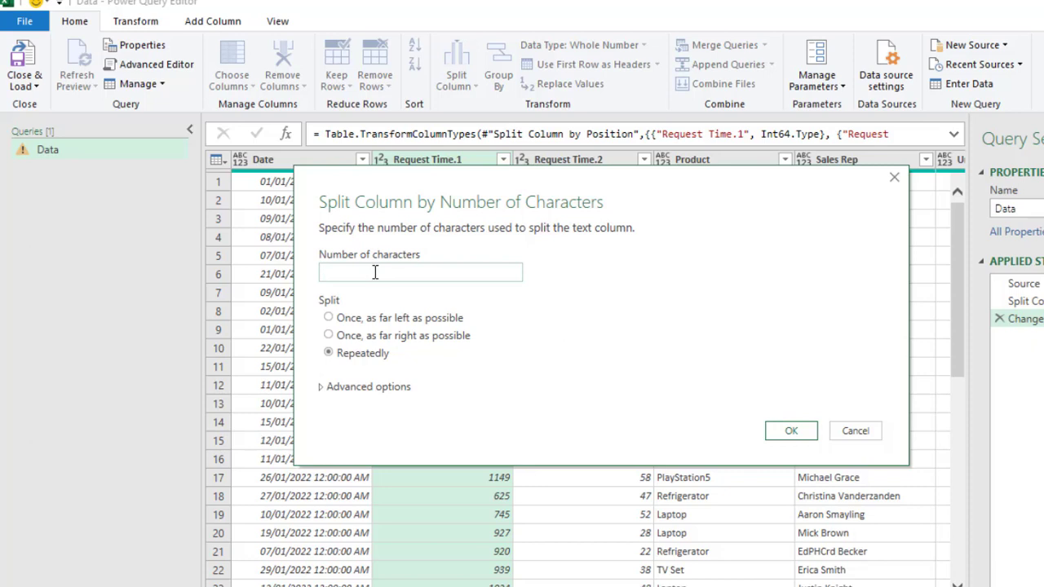
pyautogui.write('2')
pyautogui.click(345, 338)
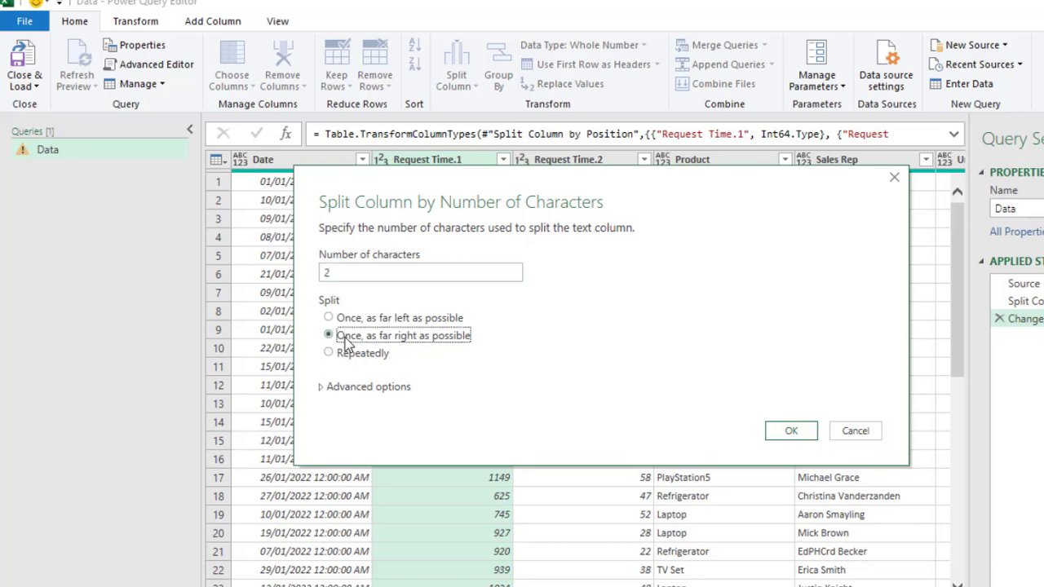
pyautogui.click(792, 431)
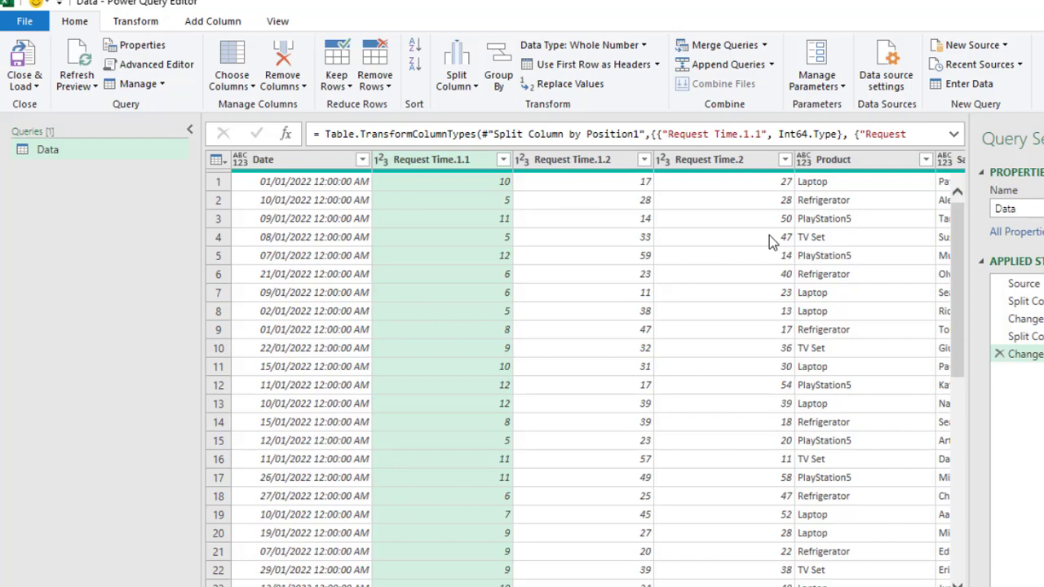
pyautogui.keyDown('shift'); pyautogui.click(721, 161); pyautogui.keyUp('shift')
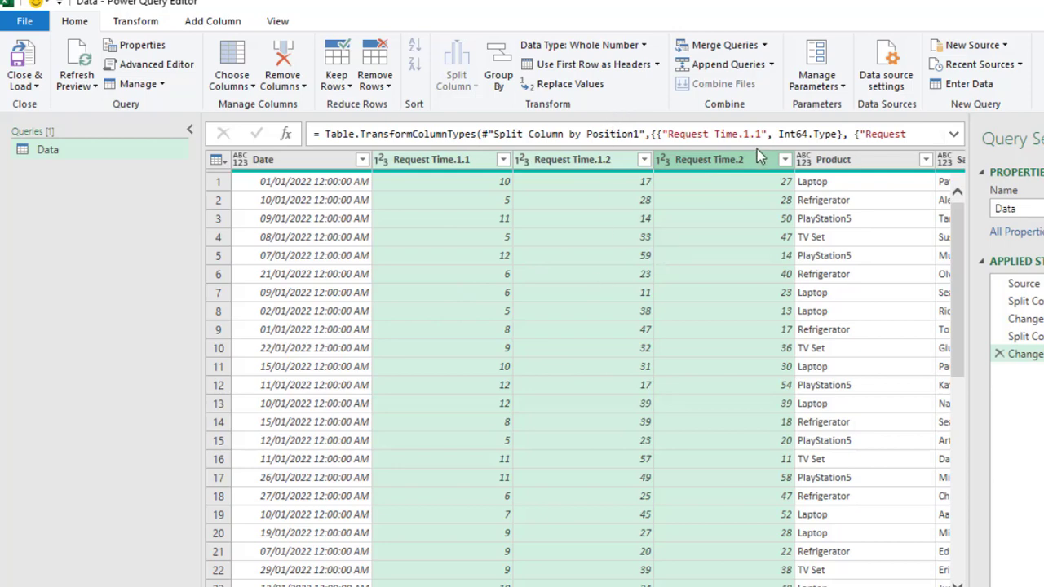
# Merge the three time-part columns with a Colon separator into a new column named Time
pyautogui.rightClick(714, 171)
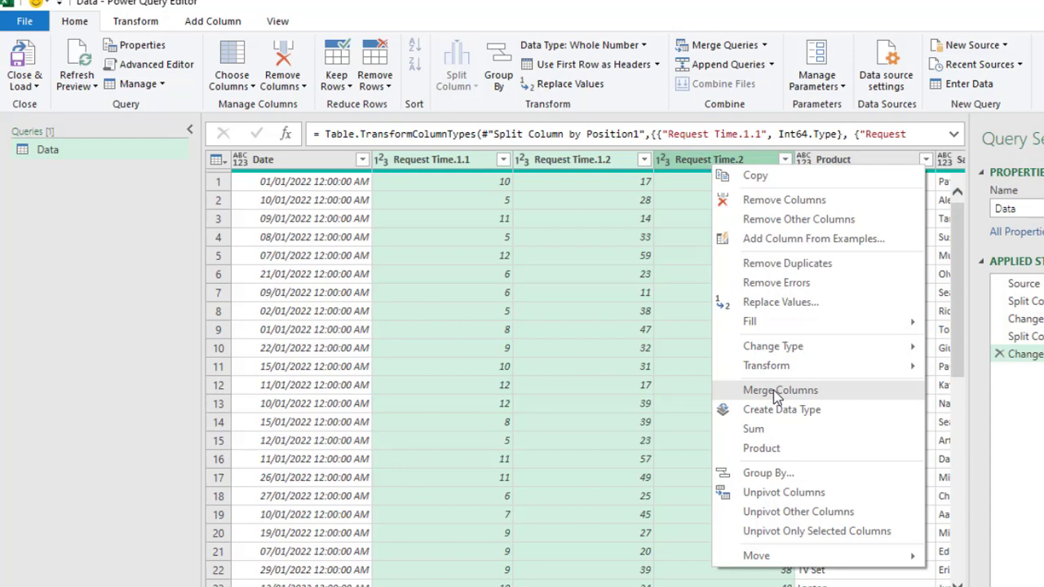
pyautogui.click(118, 23)
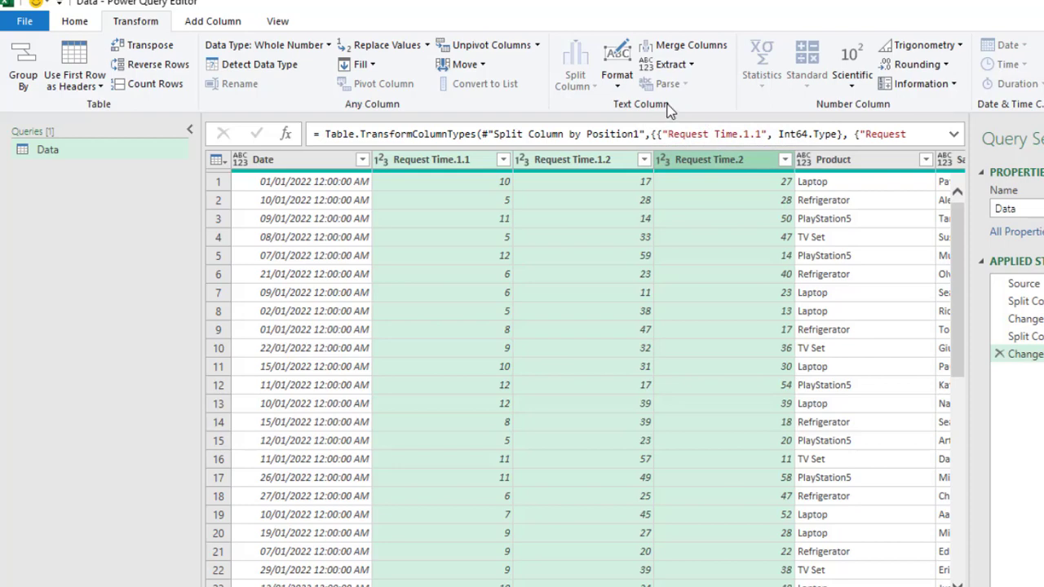
pyautogui.click(682, 49)
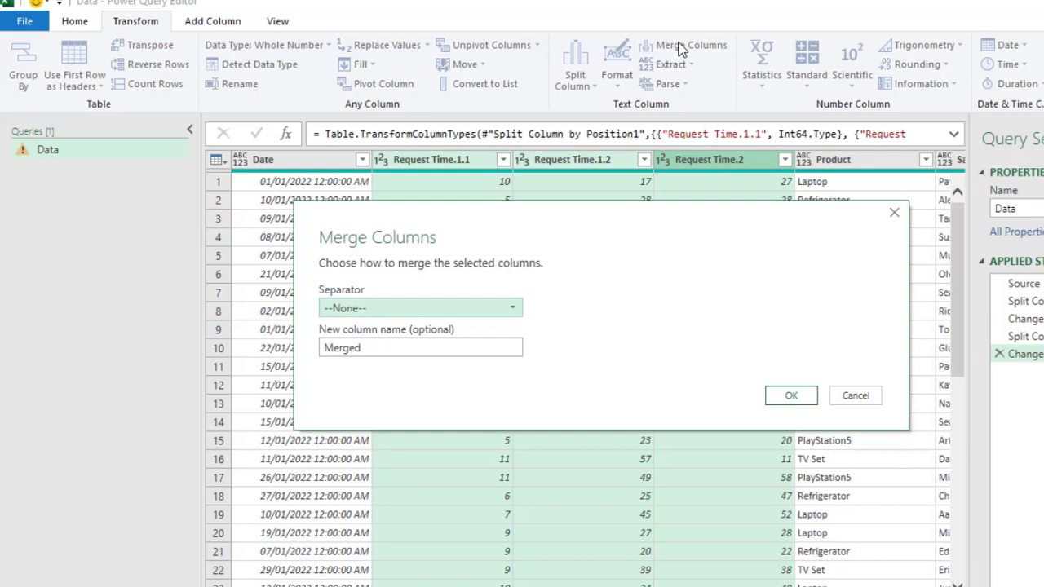
pyautogui.click(450, 309)
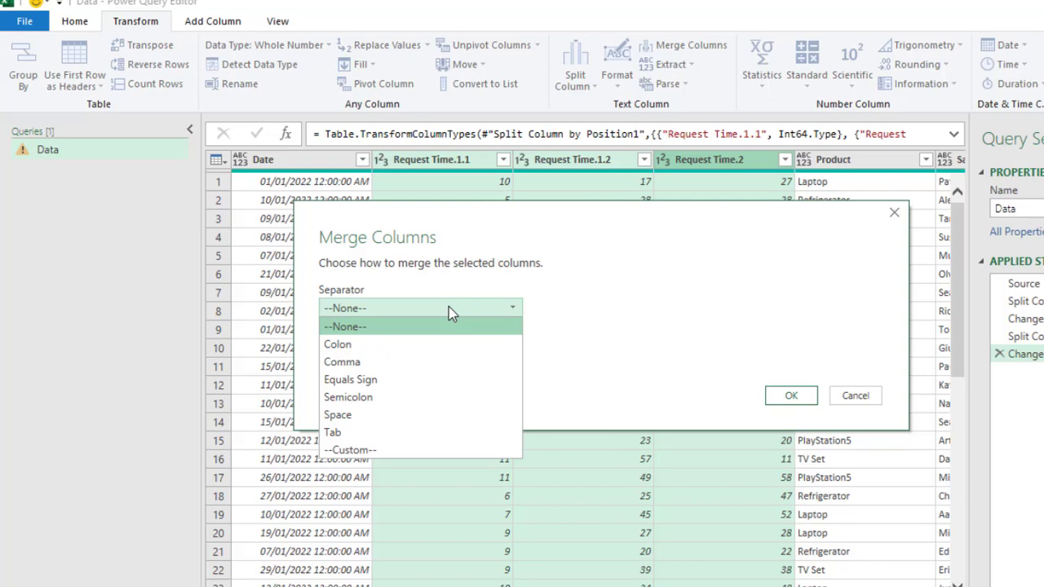
pyautogui.click(361, 345)
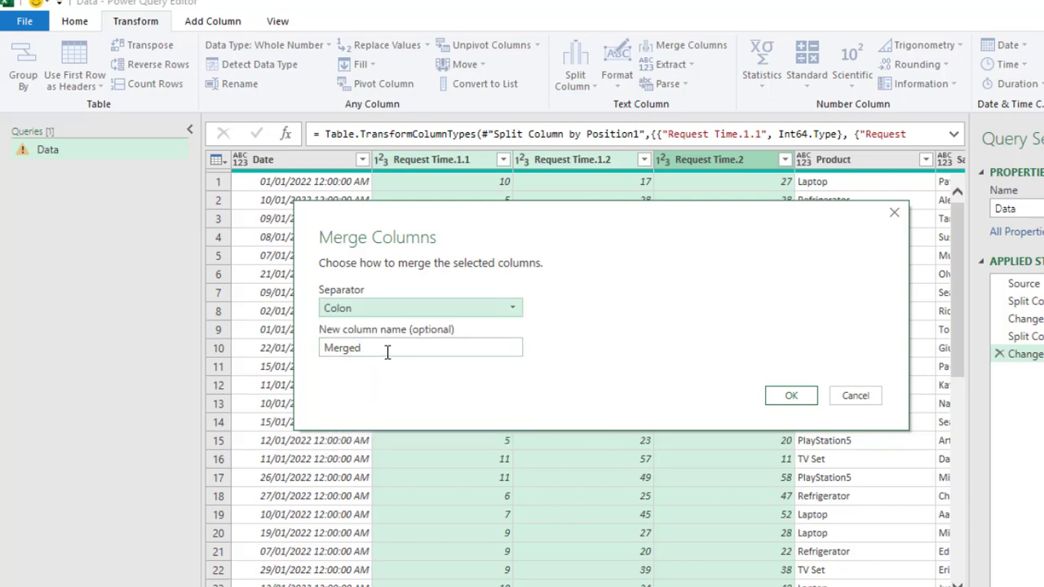
pyautogui.click(366, 348)
pyautogui.moveTo(366, 347); pyautogui.dragTo(274, 367)
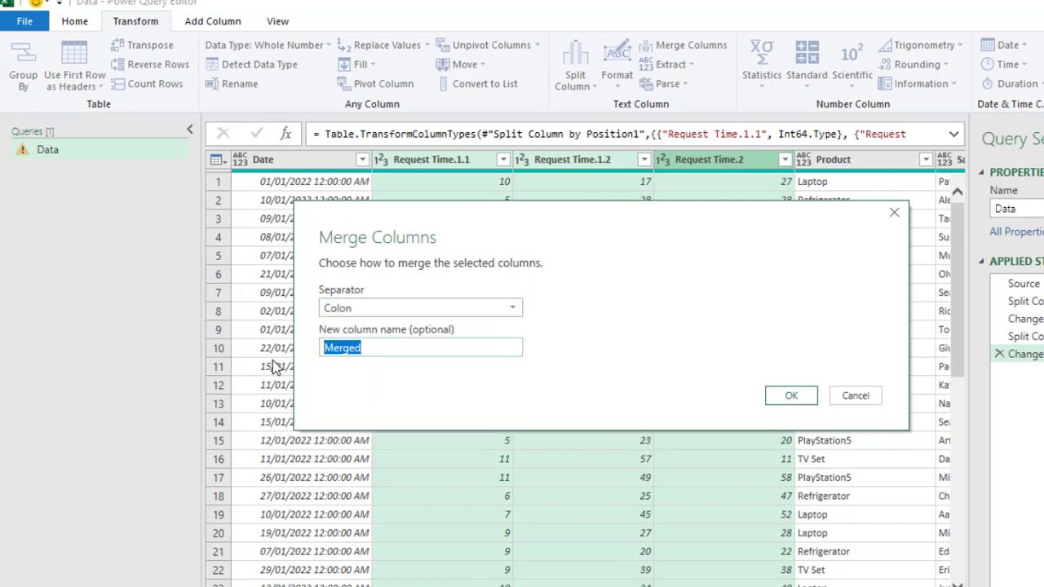
pyautogui.write('Time')
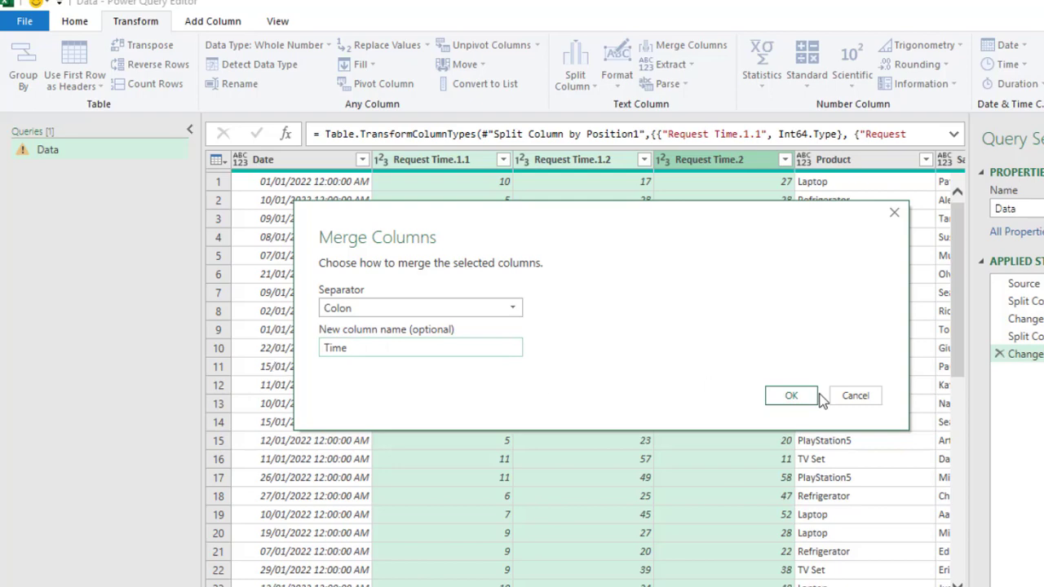
# Finish the merge, then set the Time column to Time and the Date column to Date
pyautogui.click(800, 398)
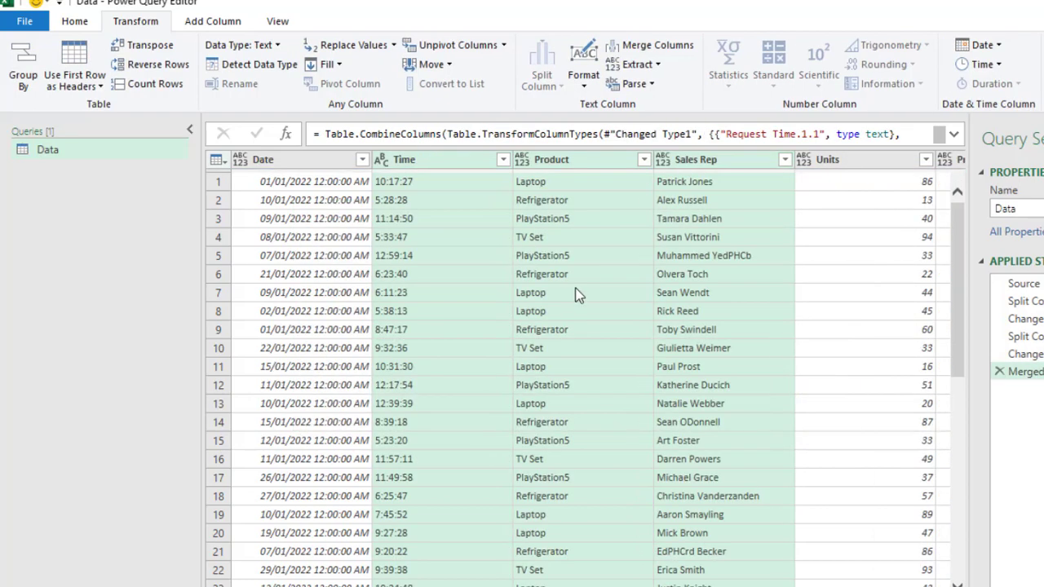
pyautogui.click(417, 163)
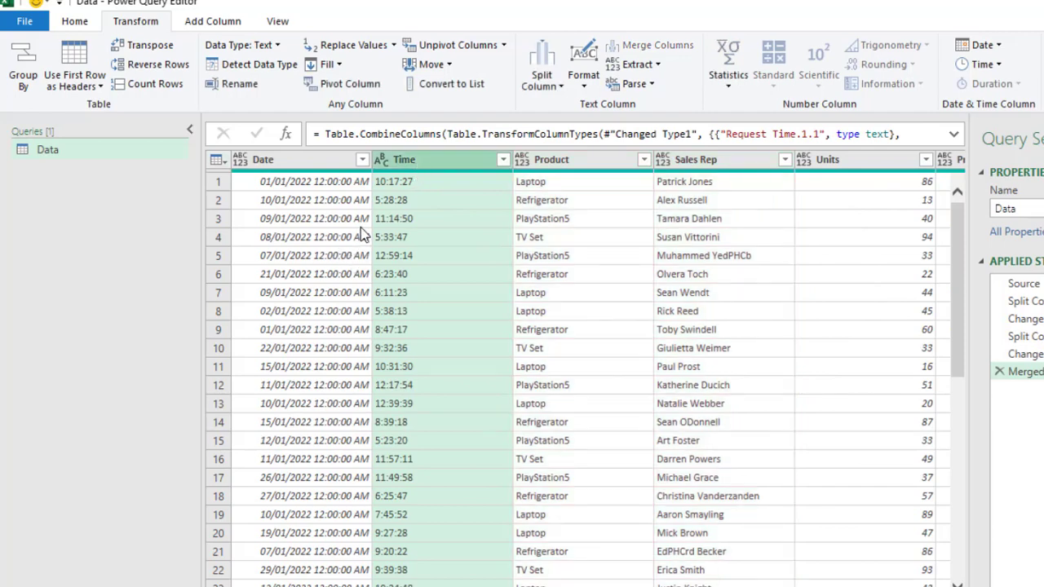
pyautogui.click(381, 160)
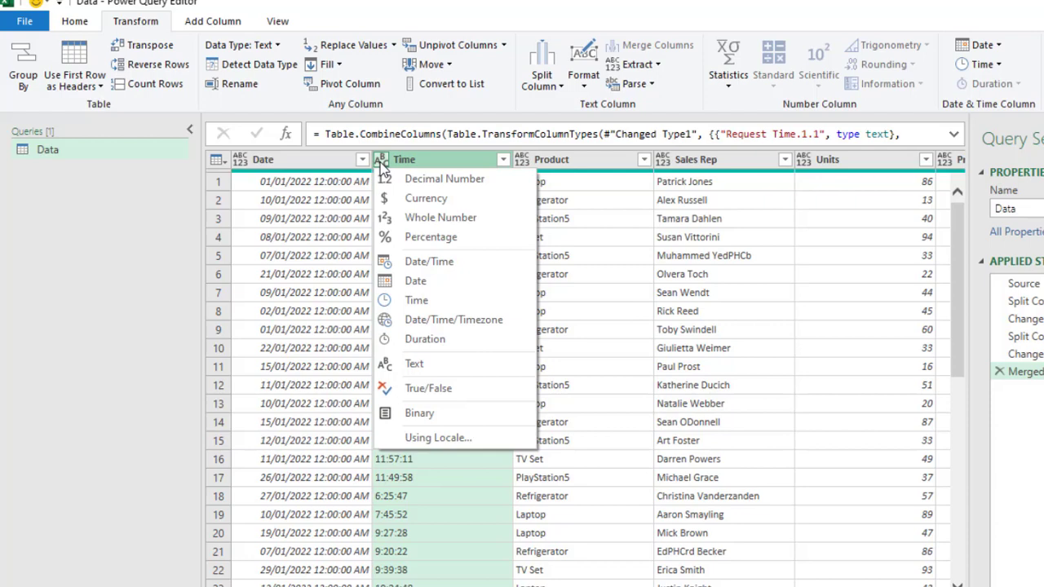
pyautogui.click(418, 300)
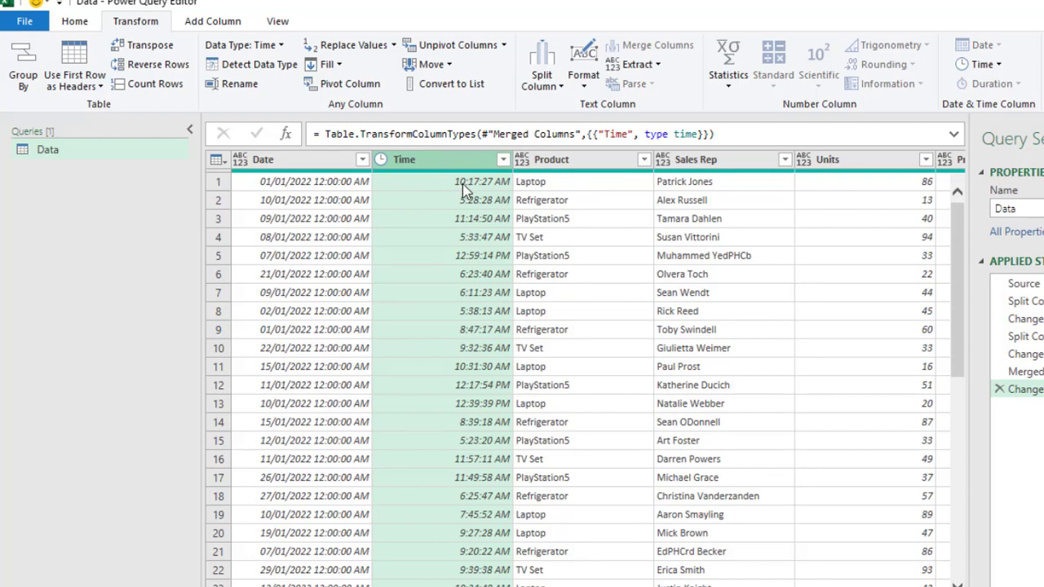
pyautogui.click(240, 160)
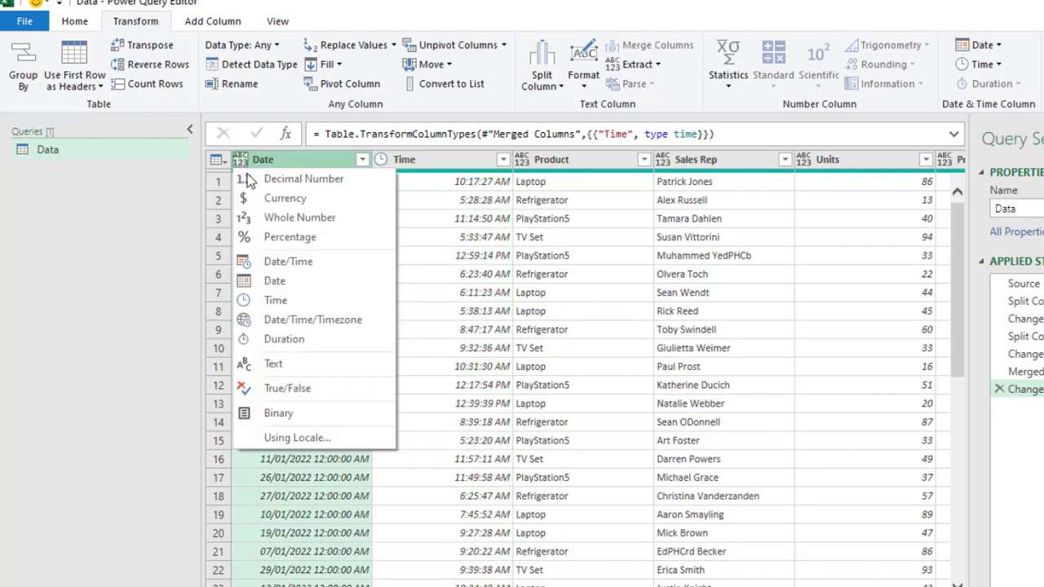
pyautogui.click(286, 279)
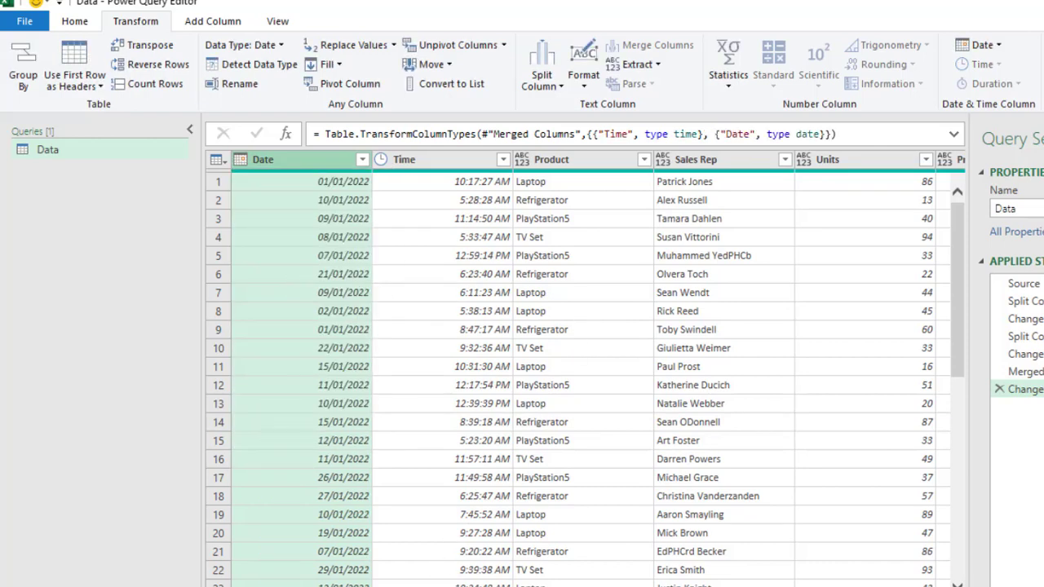
# Select the Product and Sales Rep columns and change their type to Text
pyautogui.hscroll(3, 481, 337)
pyautogui.click(382, 167)
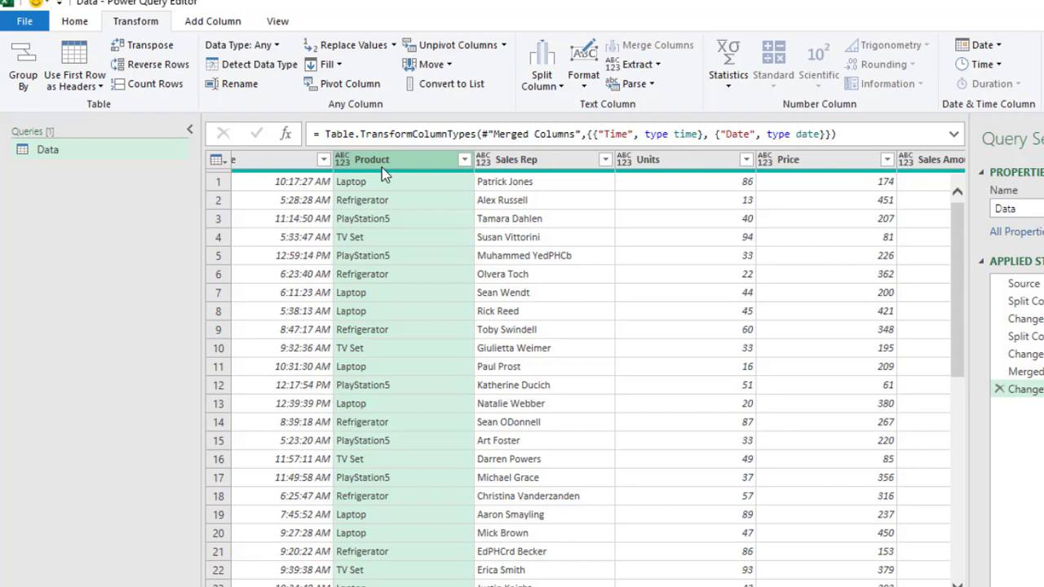
pyautogui.keyDown('ctrl'); pyautogui.click(549, 163); pyautogui.keyUp('ctrl')
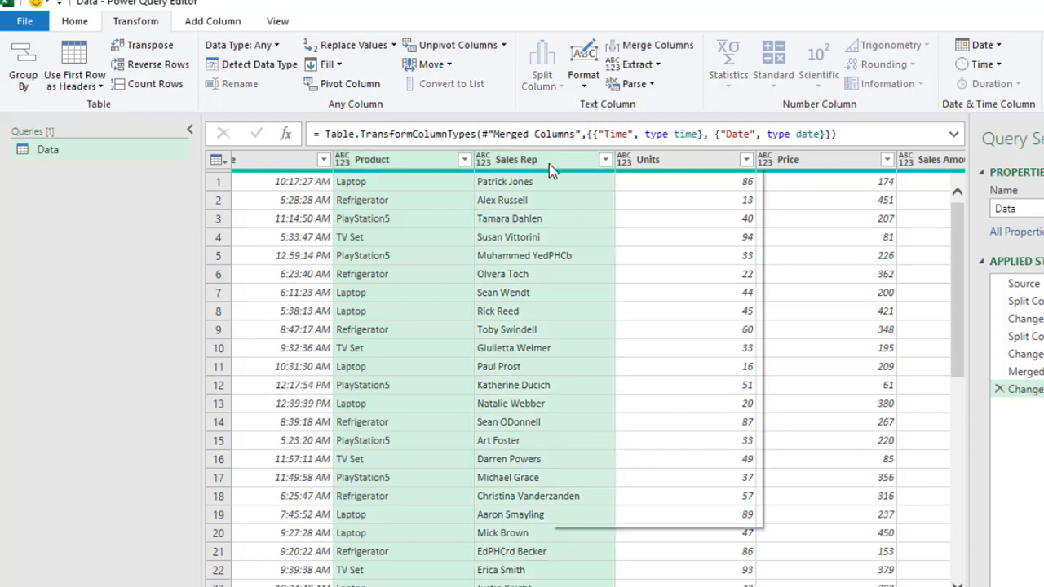
pyautogui.rightClick(549, 164)
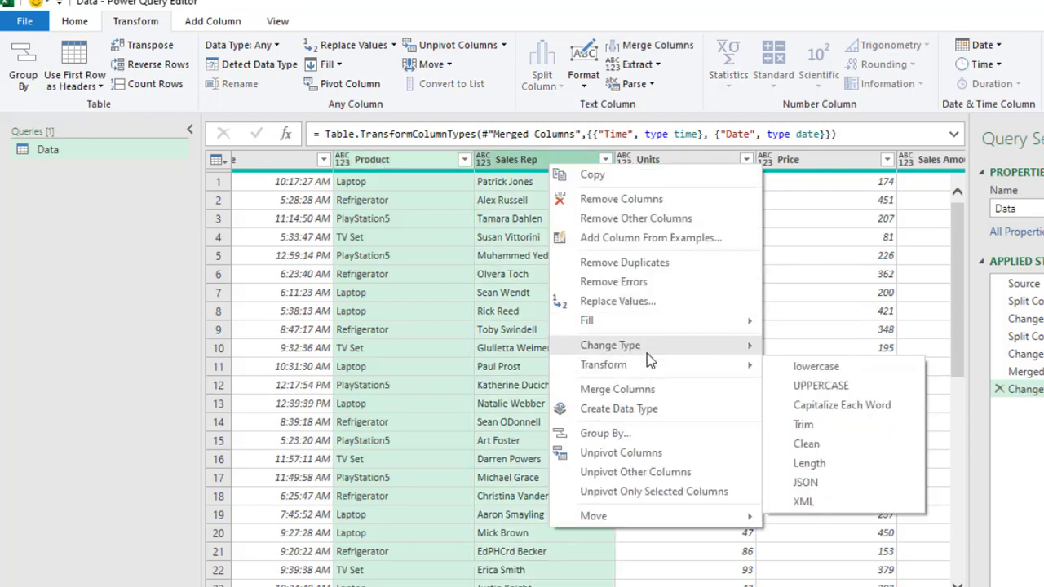
pyautogui.moveTo(648, 347)
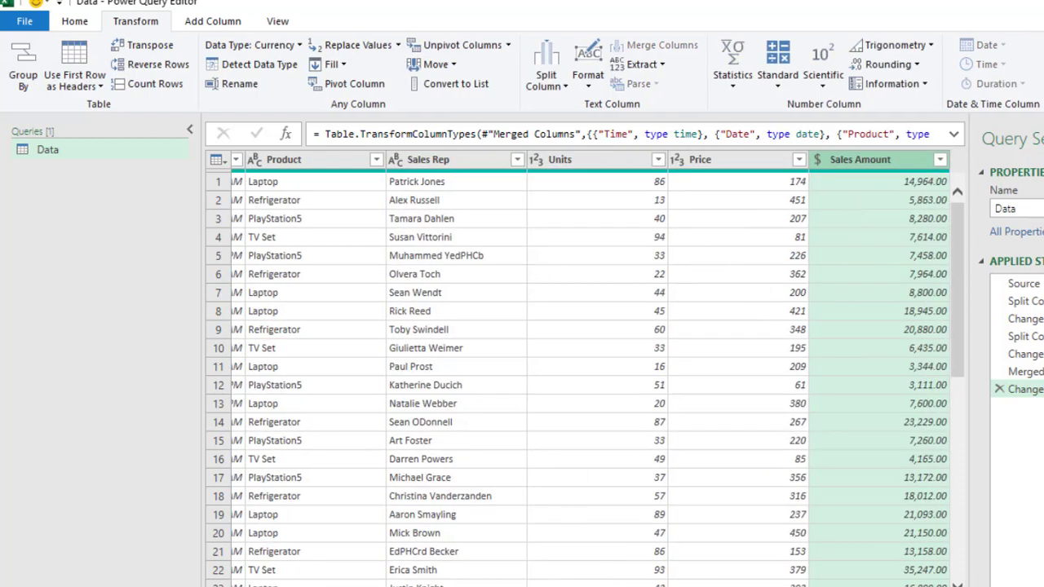
pyautogui.hscroll(-3, 571, 367)
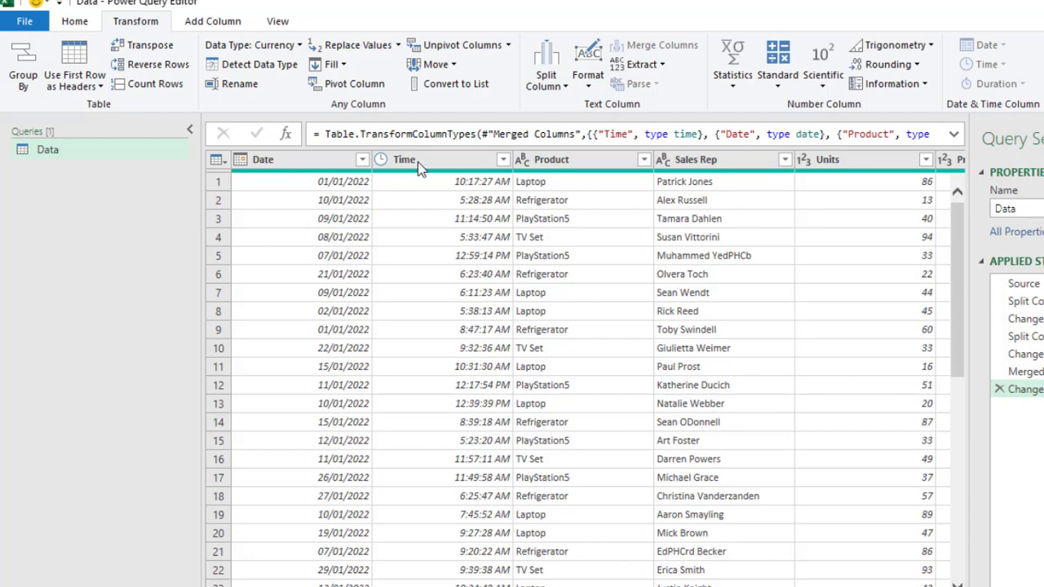
# Close & Load the query as a table on the existing worksheet starting at cell O1
pyautogui.click(75, 22)
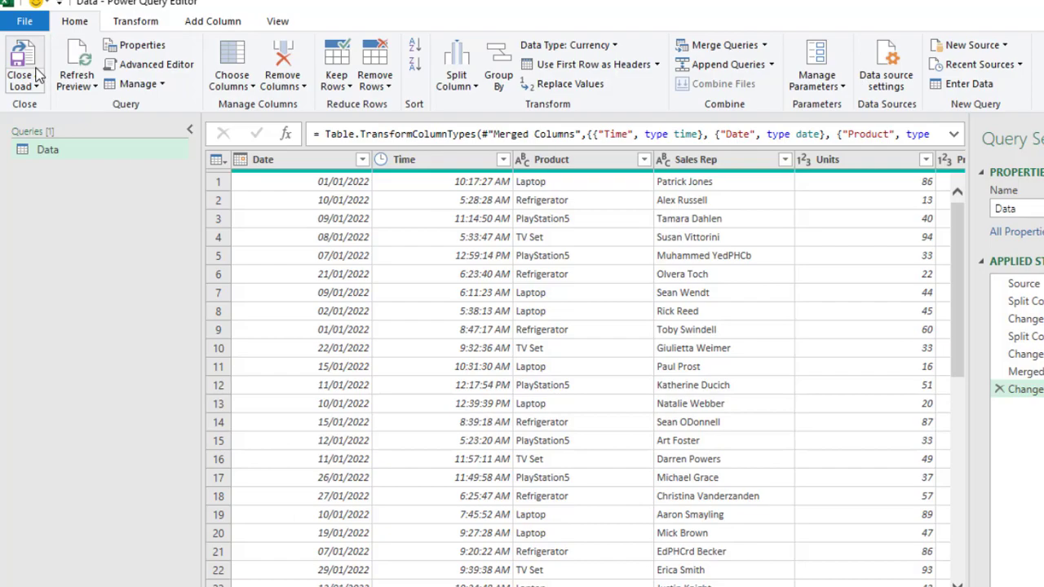
pyautogui.click(20, 85)
pyautogui.click(59, 127)
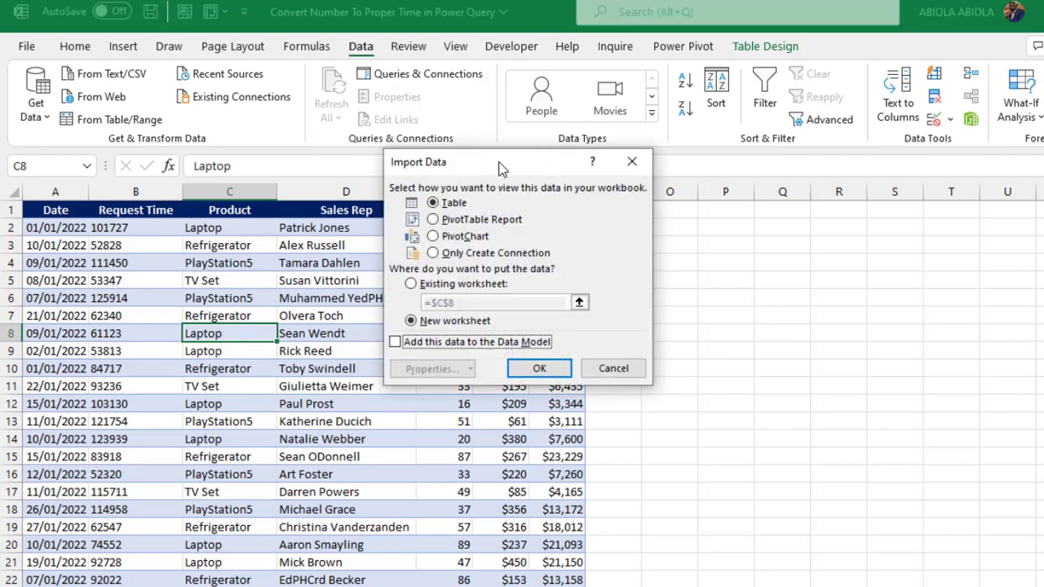
pyautogui.click(412, 284)
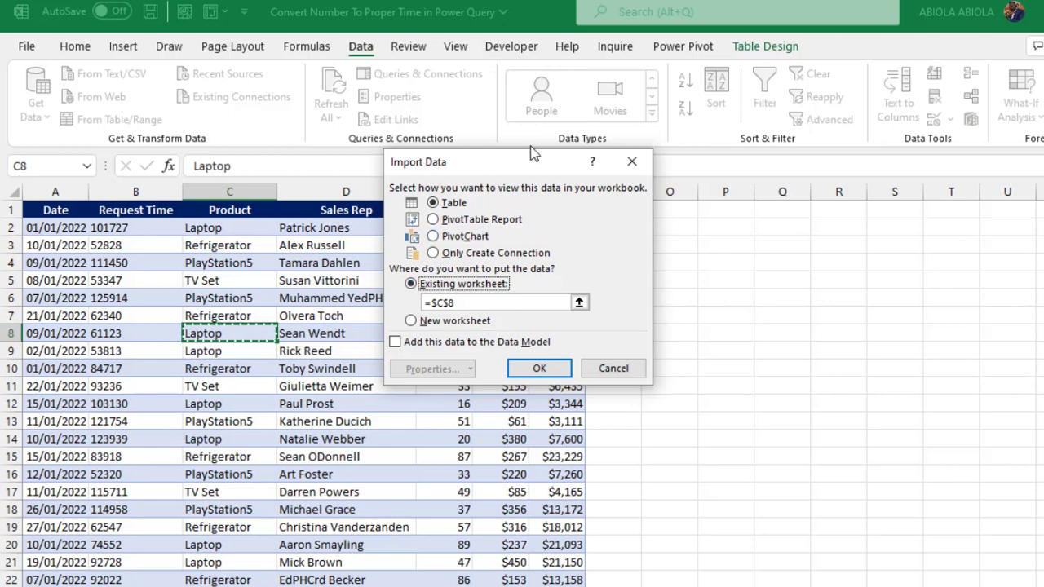
pyautogui.moveTo(532, 163); pyautogui.dragTo(353, 195)
pyautogui.click(655, 216)
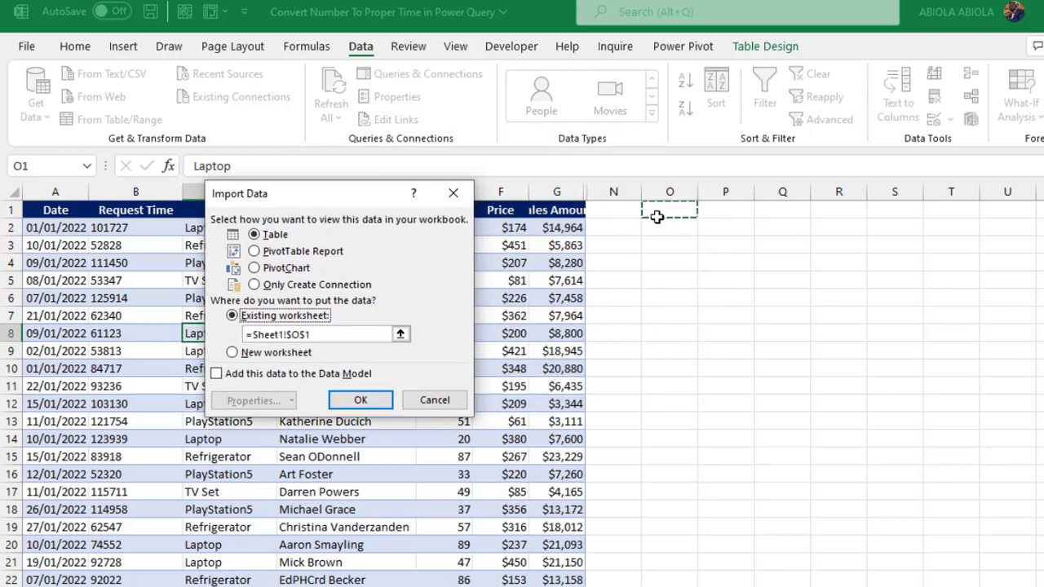
pyautogui.click(359, 400)
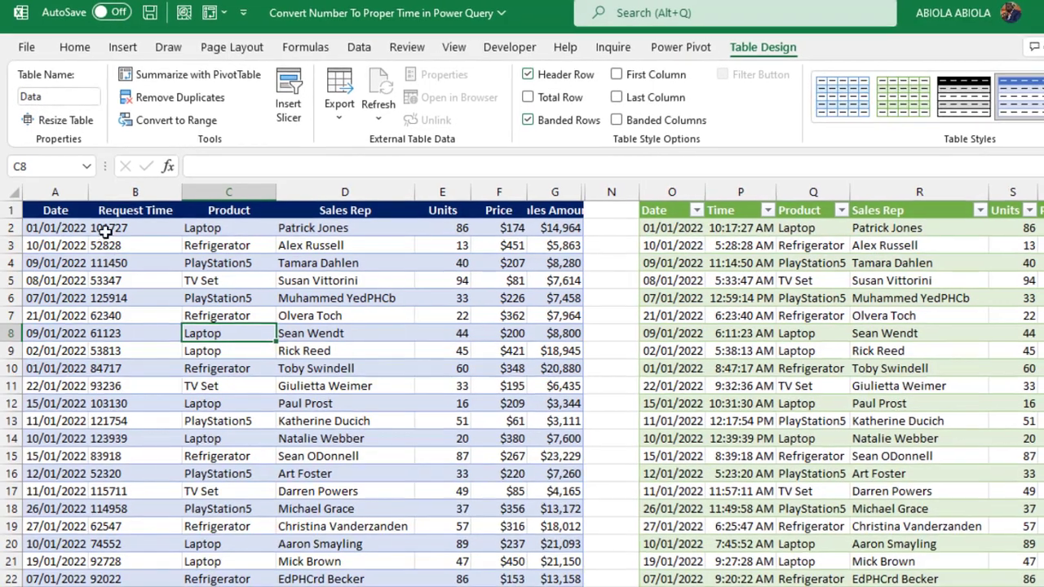
pyautogui.click(106, 228)
pyautogui.click(707, 231)
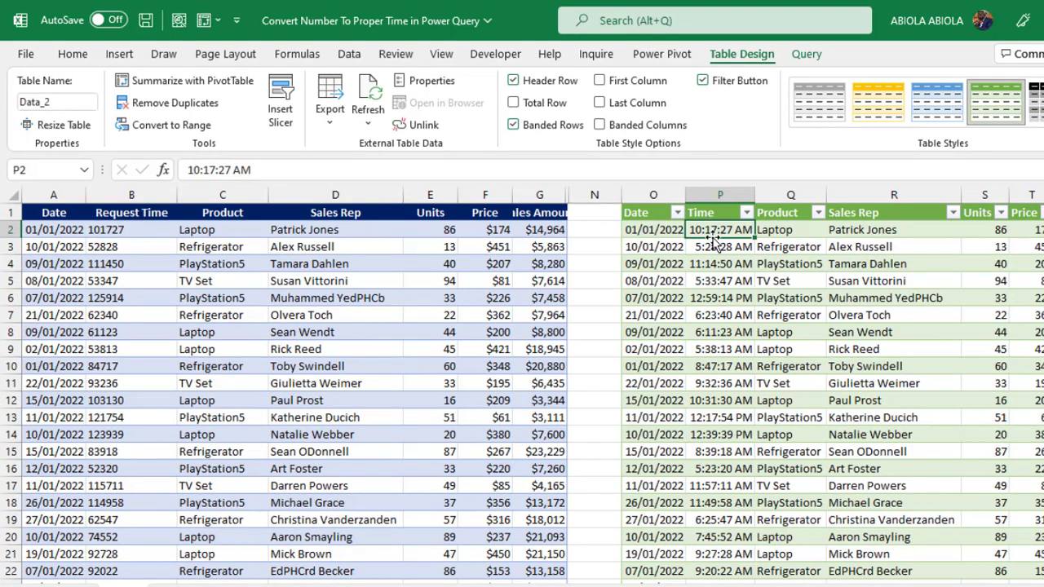
pyautogui.click(122, 231)
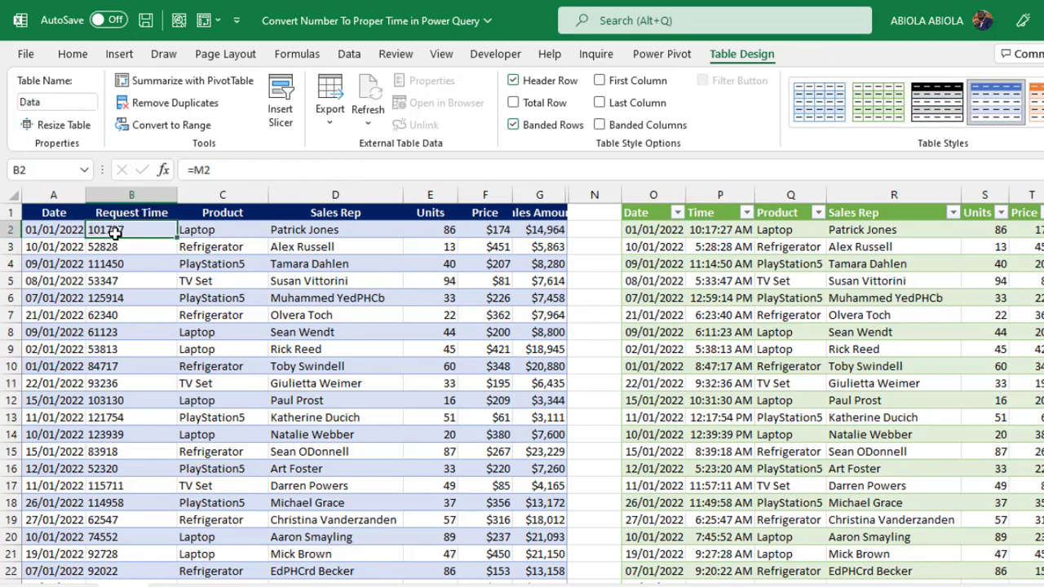
pyautogui.click(137, 249)
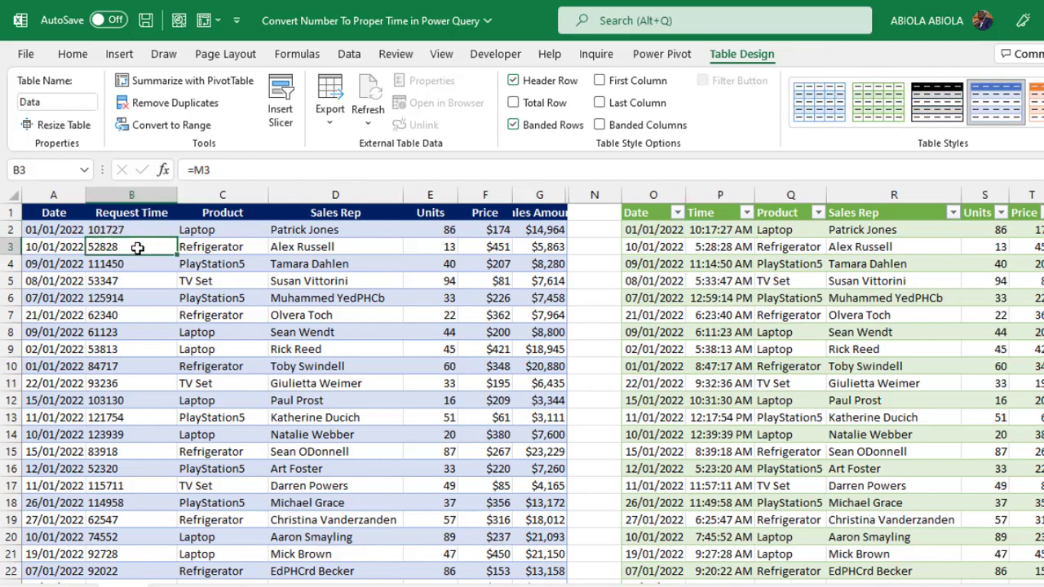
pyautogui.click(729, 249)
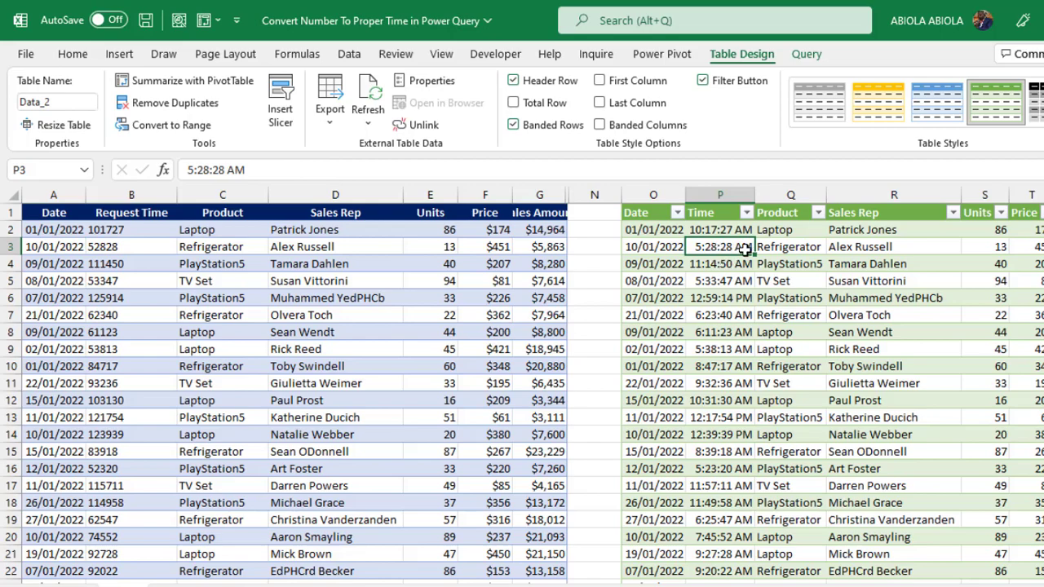
pyautogui.click(741, 302)
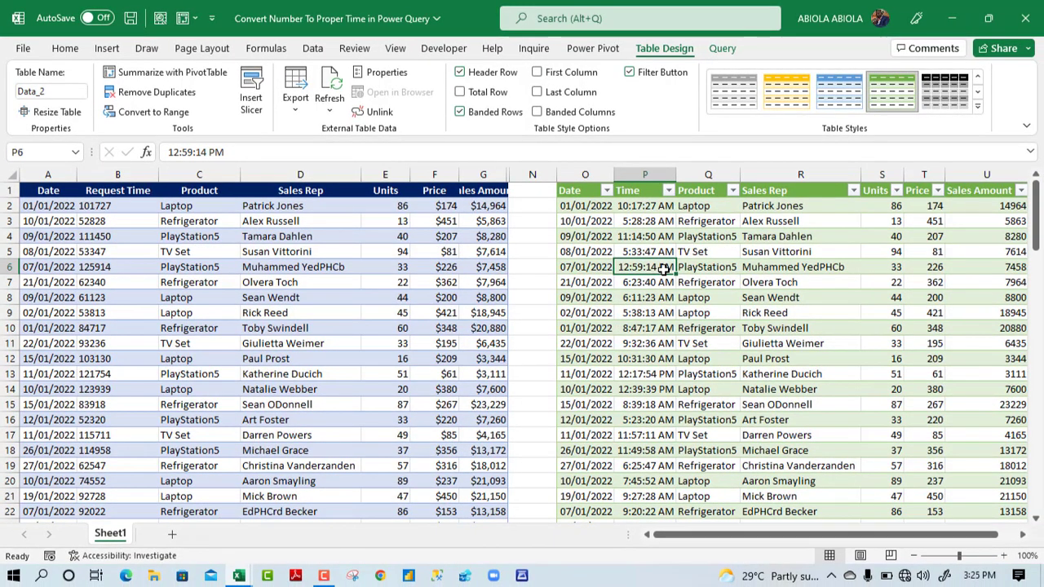
pyautogui.click(700, 297)
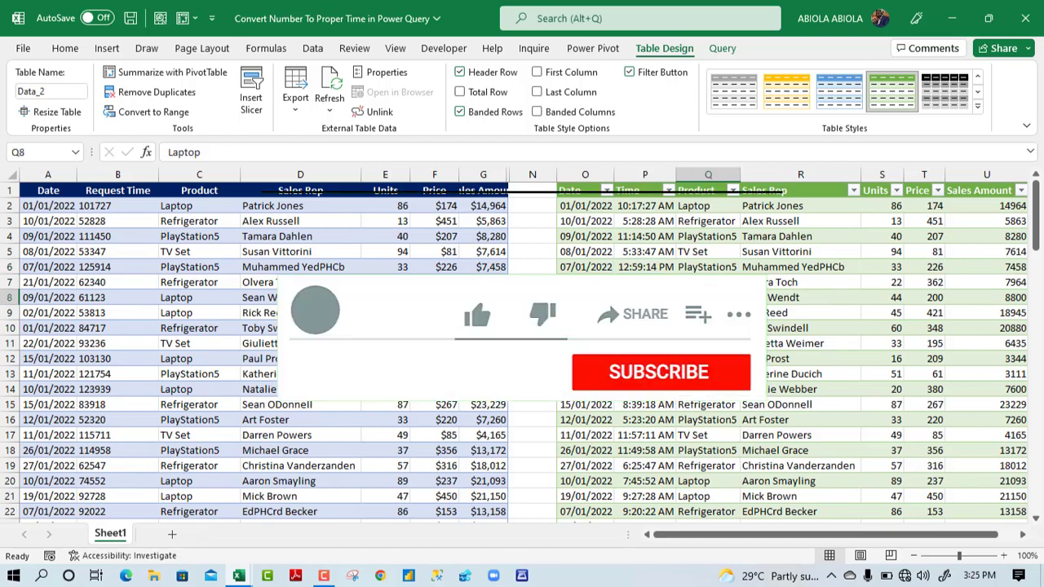